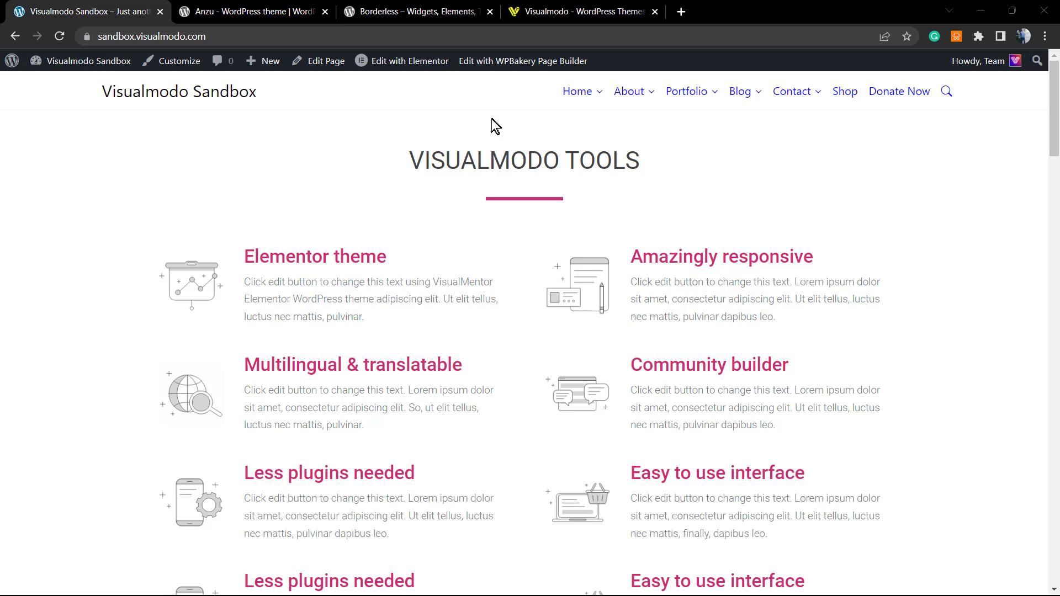
Step: Look over the Anzu theme page, highlighting its top menu and the 'Anzu By Visualmodo' heading
left_click_drag(564, 98, 476, 166)
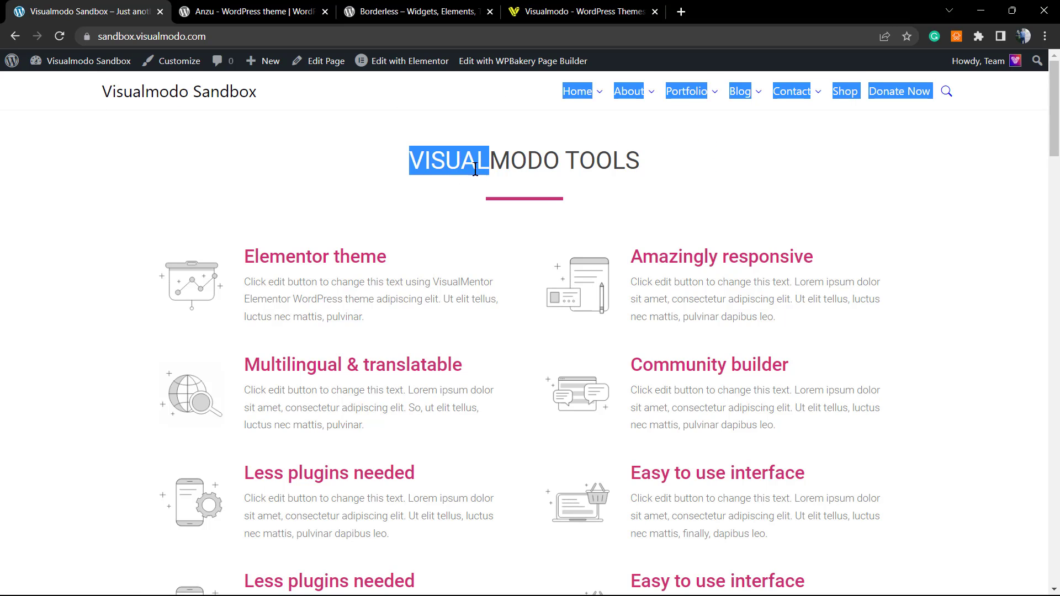
left_click(310, 252)
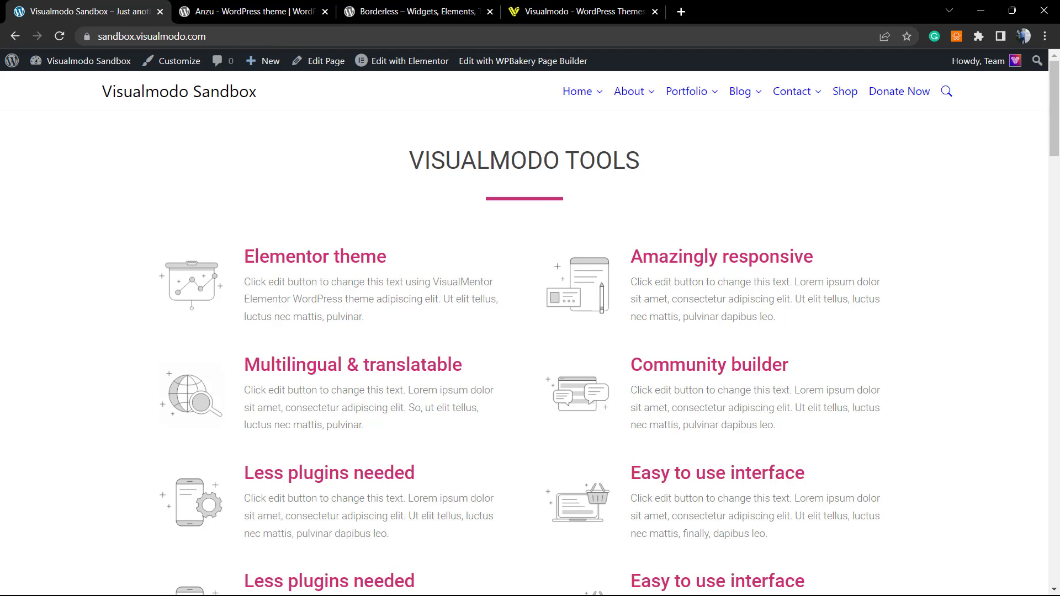
left_click(260, 10)
double_click(208, 315)
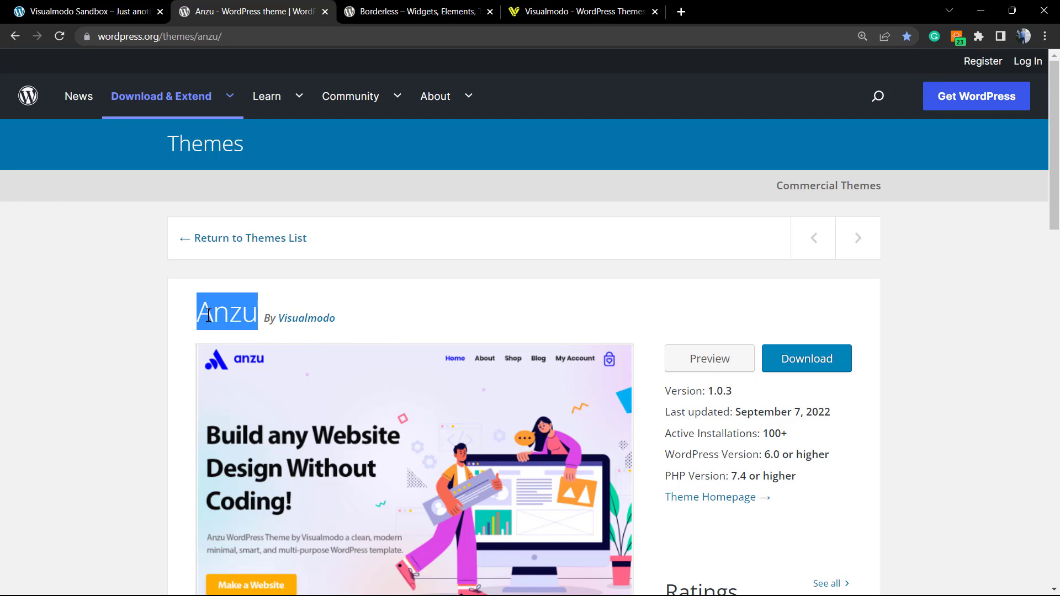
left_click(208, 316)
left_click(208, 316)
double_click(208, 315)
left_click(208, 316)
left_click(208, 315)
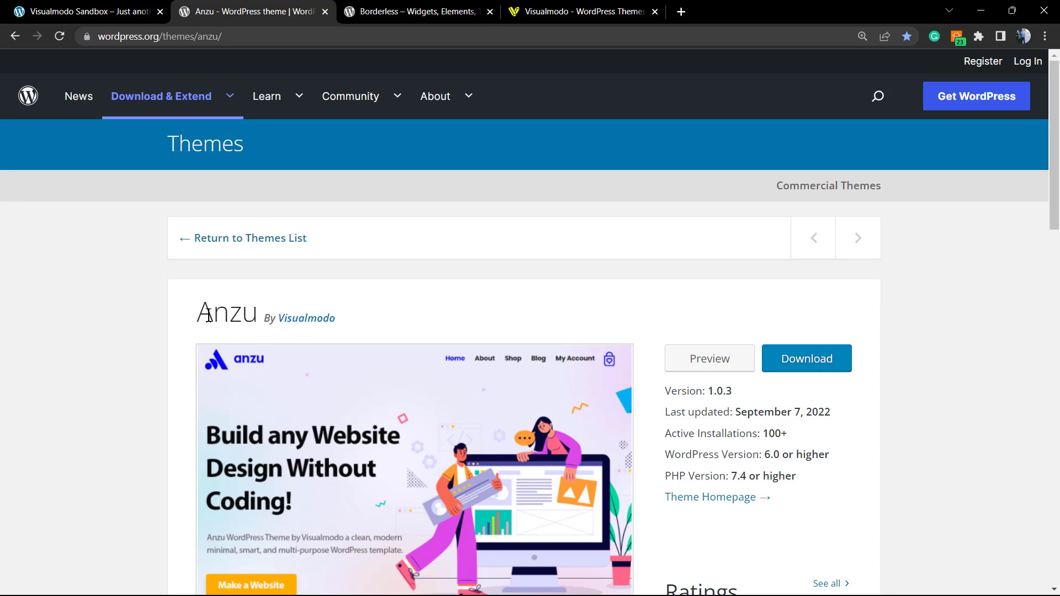
left_click_drag(343, 315, 378, 317)
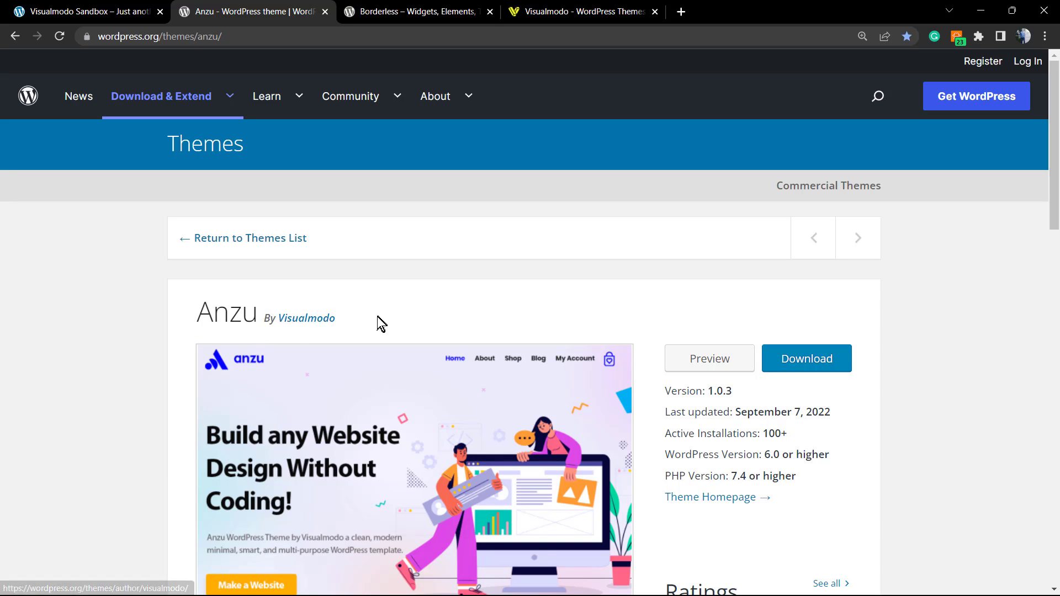
Step: Check the Borderless and Visualmodo tabs, then go to the sandbox site's admin Dashboard
left_click(426, 5)
left_click(525, 7)
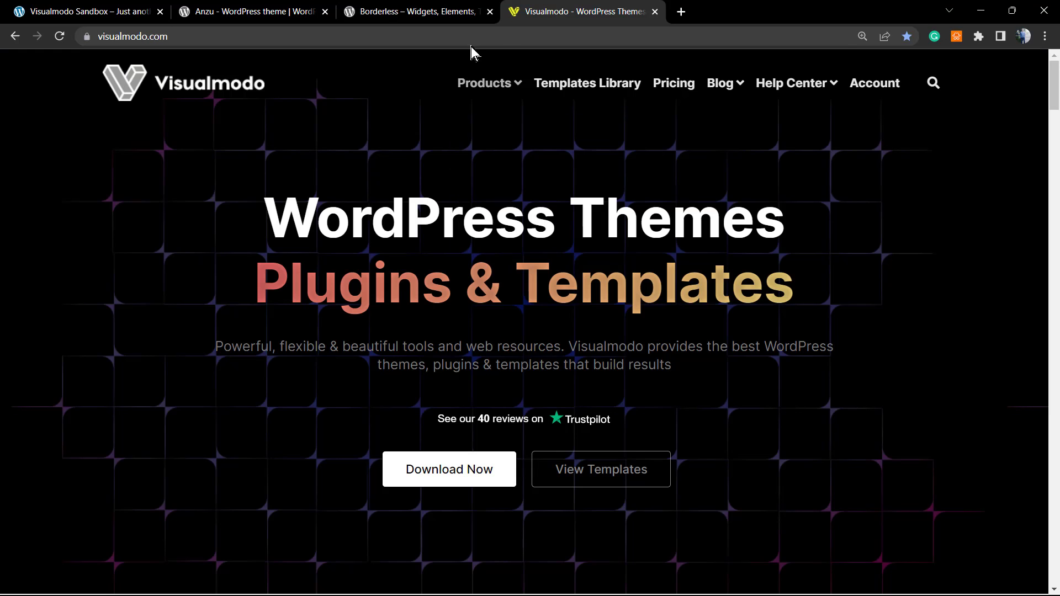
left_click(104, 8)
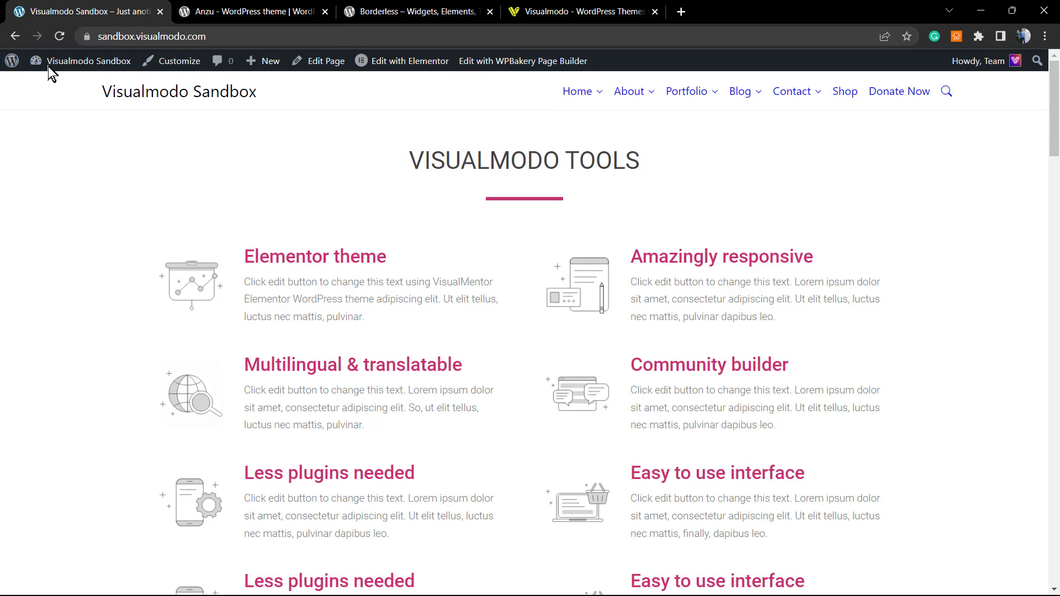
left_click(44, 84)
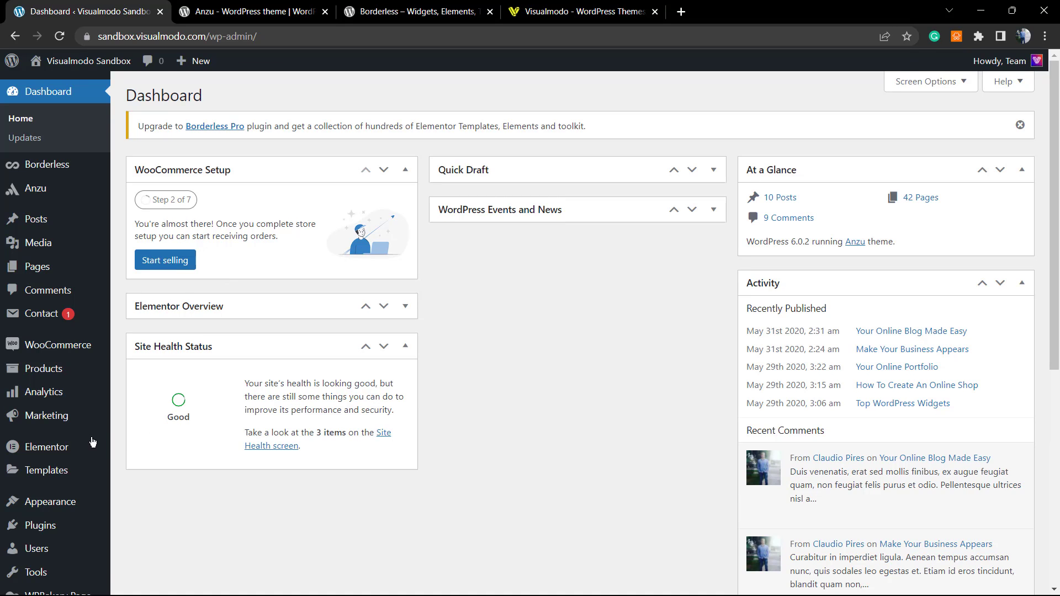
mouse_move(33, 474)
mouse_move(27, 508)
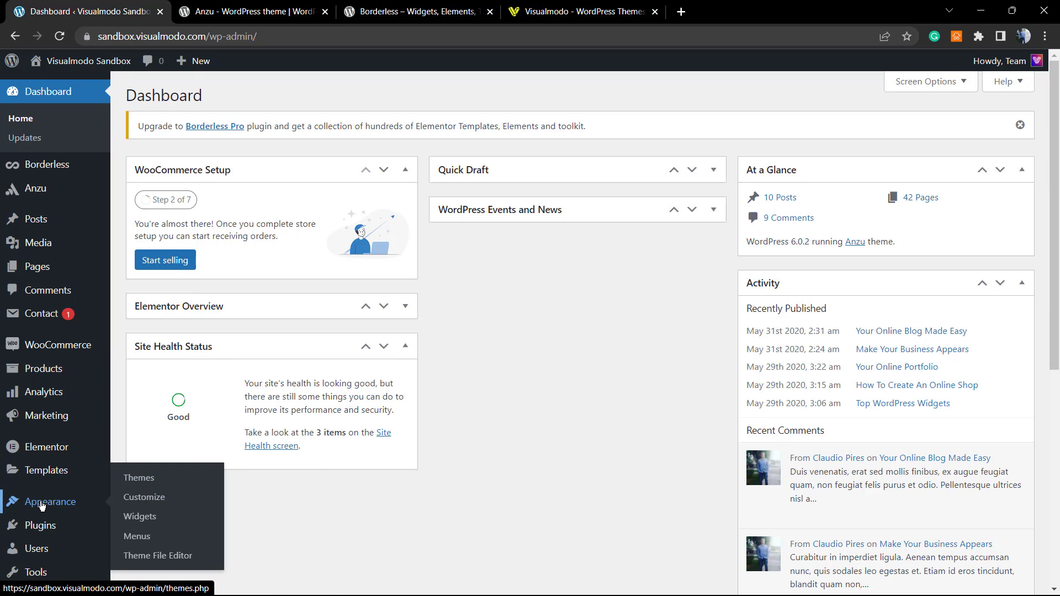
Step: Launch Appearance > Customize, enlarge the page, and go to Header > Notification Bar
left_click(151, 500)
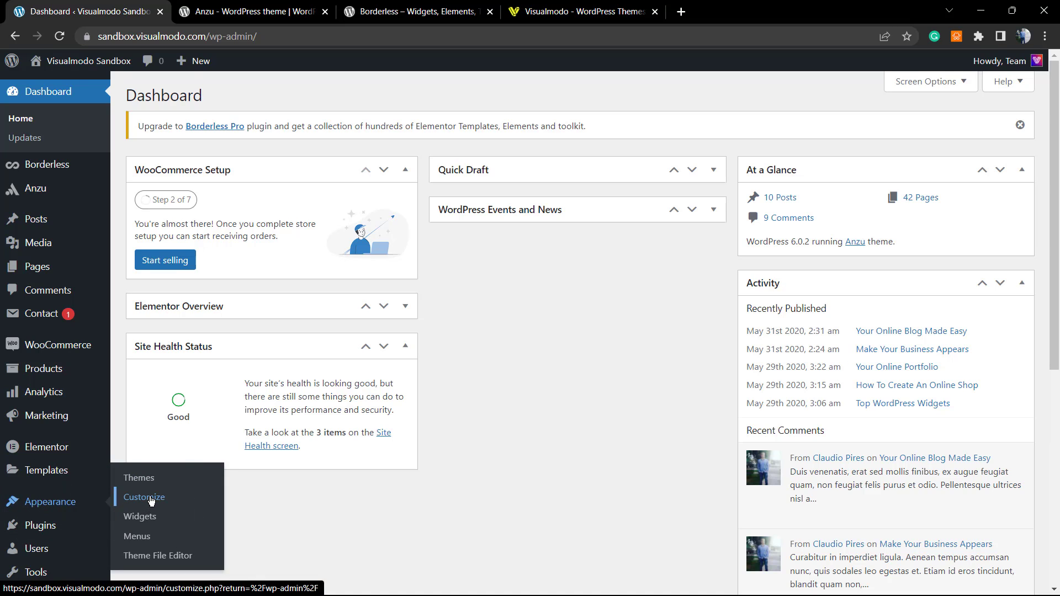
key("ctrl+plus")
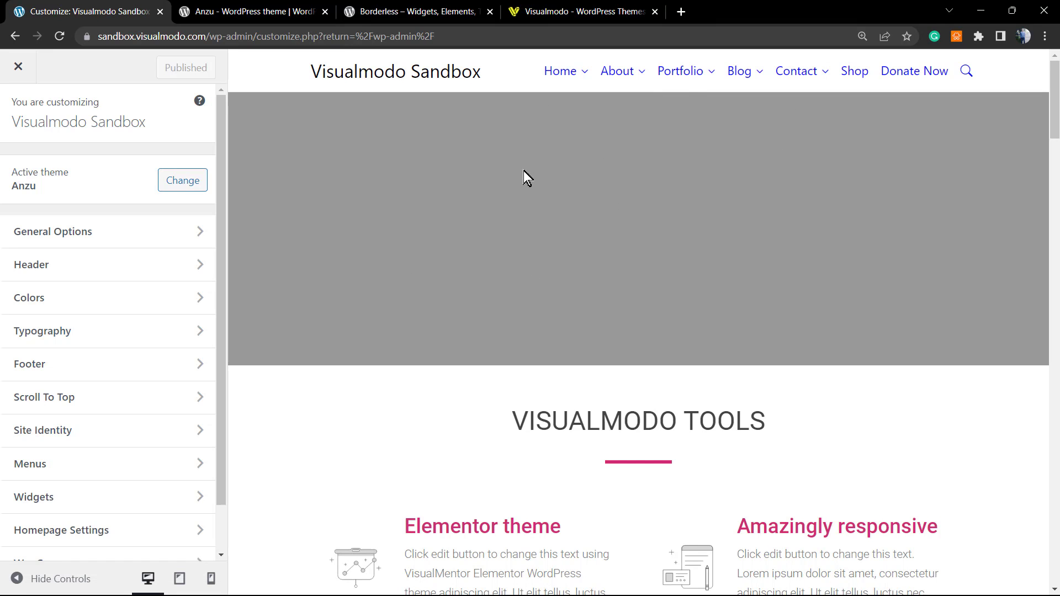
mouse_move(689, 82)
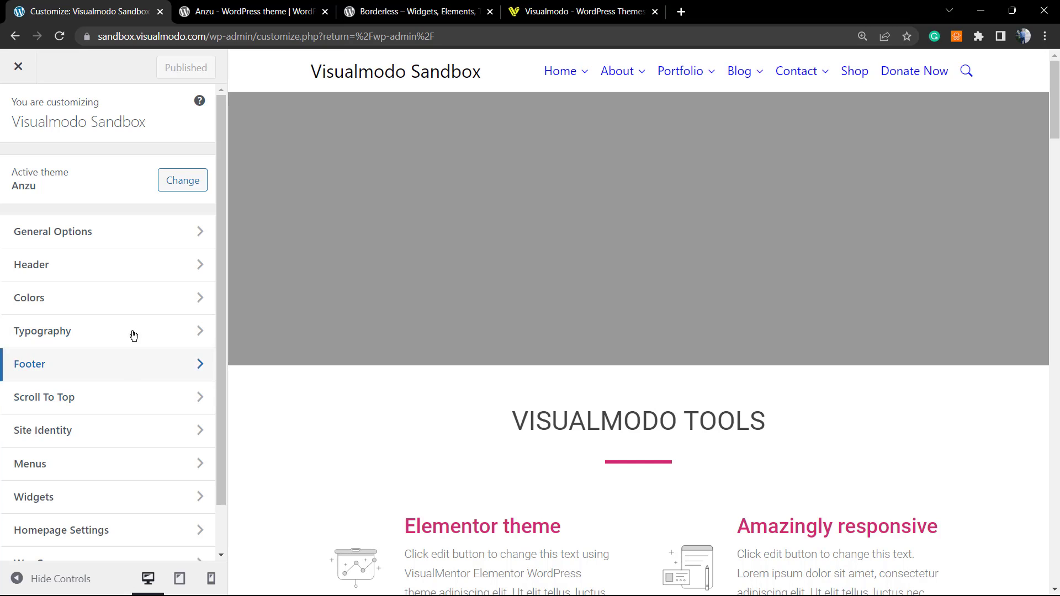
left_click(29, 272)
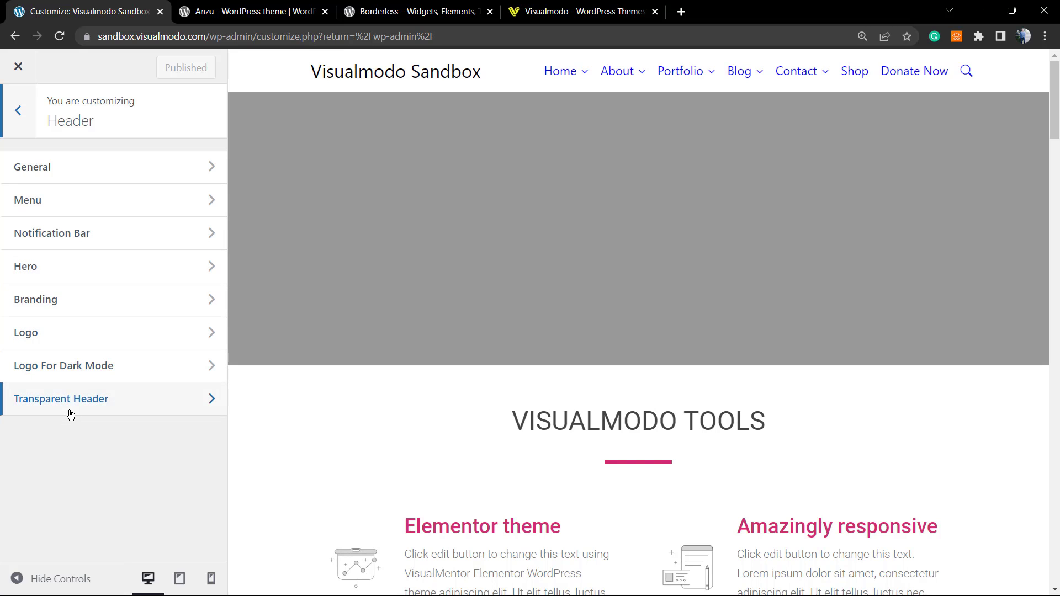
left_click(60, 247)
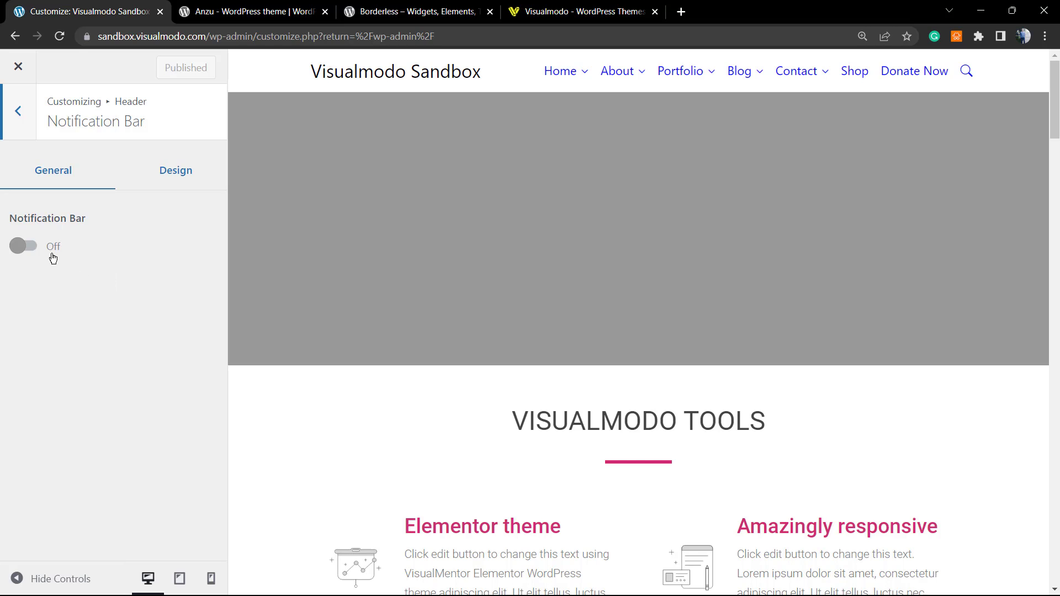
Step: Switch the Notification Bar On and inspect its 'HERE WE START A PROMOTION BIG' content
left_click(30, 252)
left_click(30, 253)
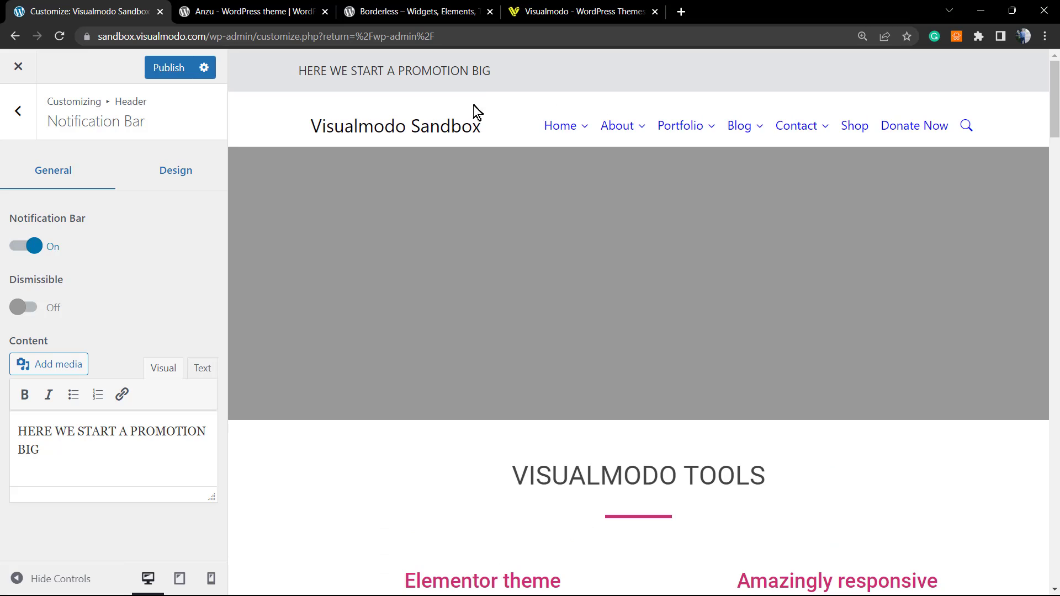
triple_click(458, 64)
left_click(390, 101)
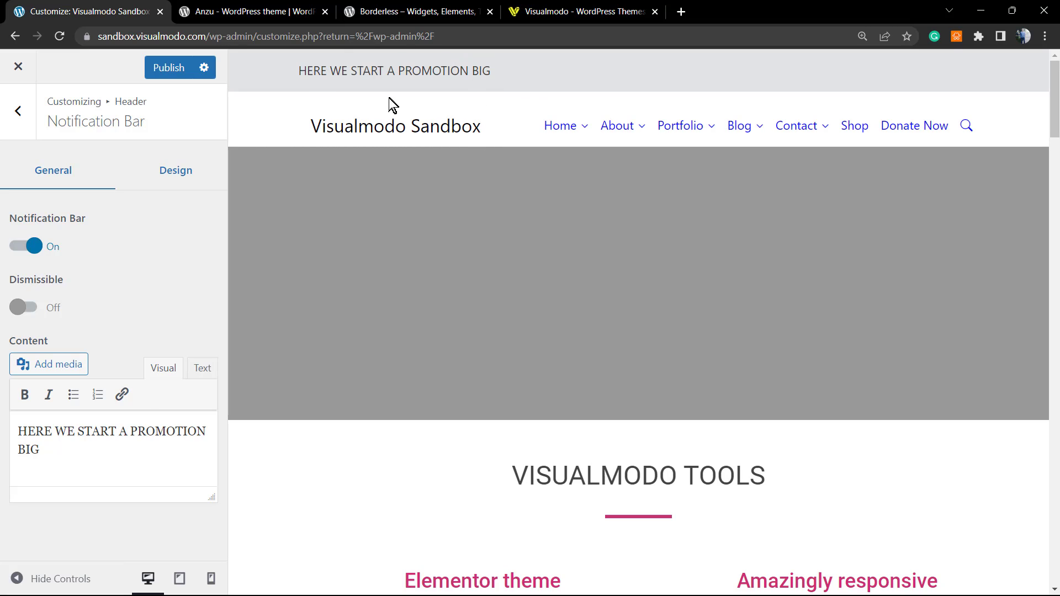
triple_click(92, 439)
left_click(91, 439)
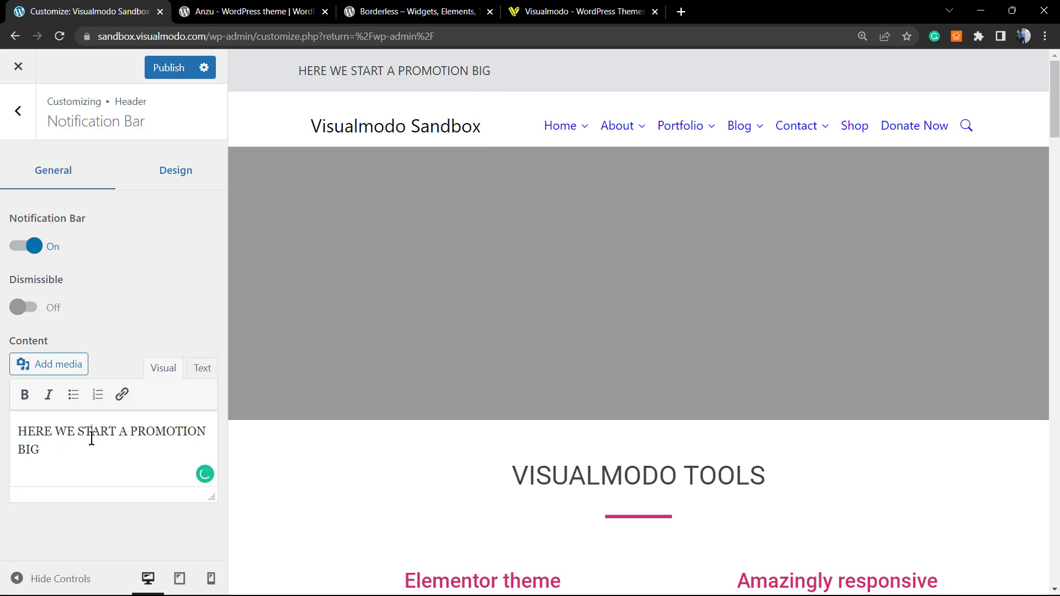
double_click(171, 434)
left_click(122, 395)
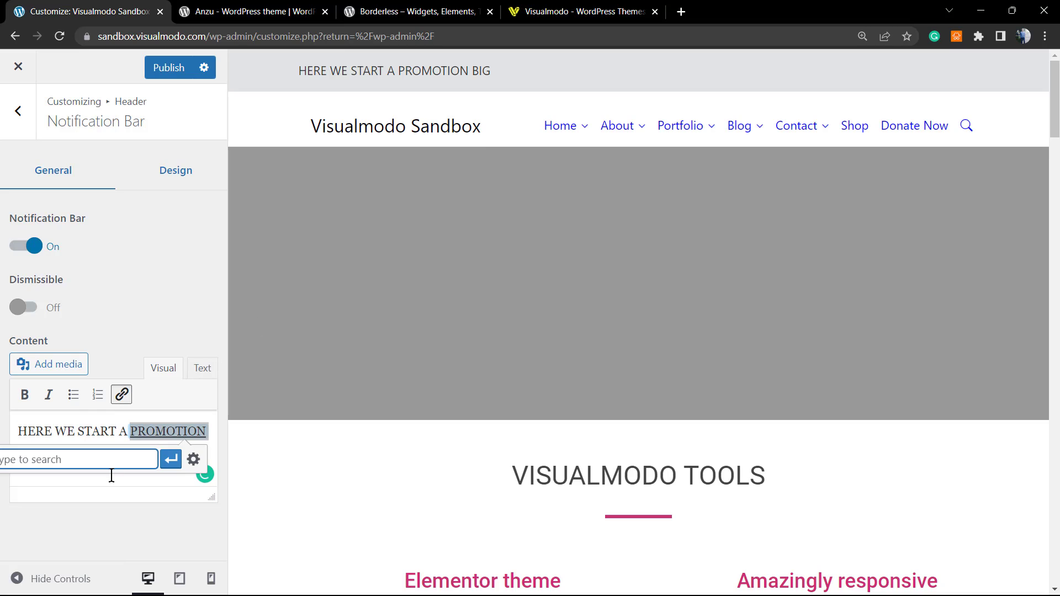
left_click(105, 429)
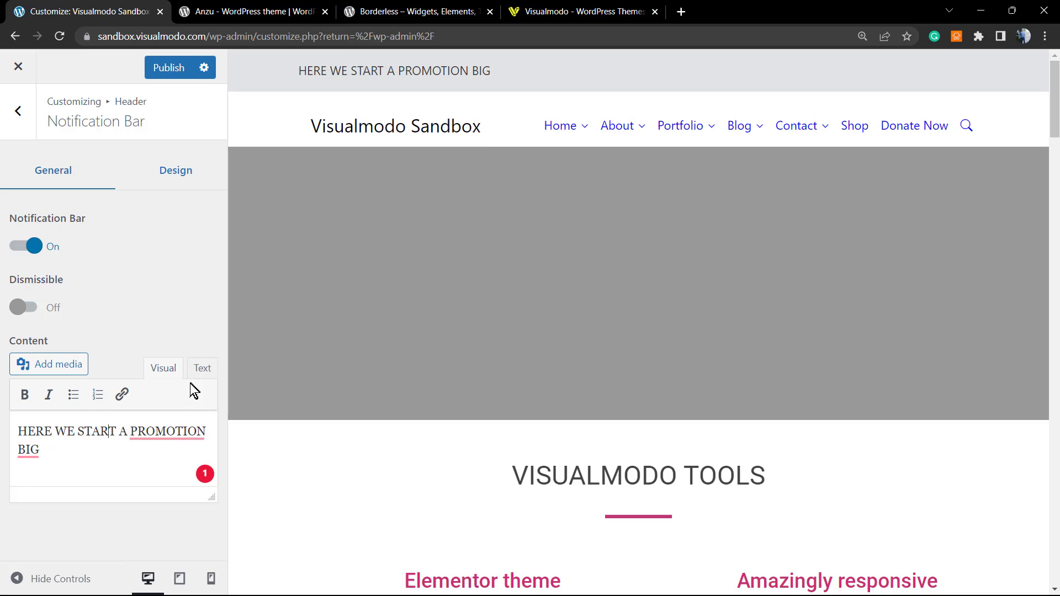
Step: Check the content in the Text view, return to Visual, and add a new line after BIG
left_click(202, 368)
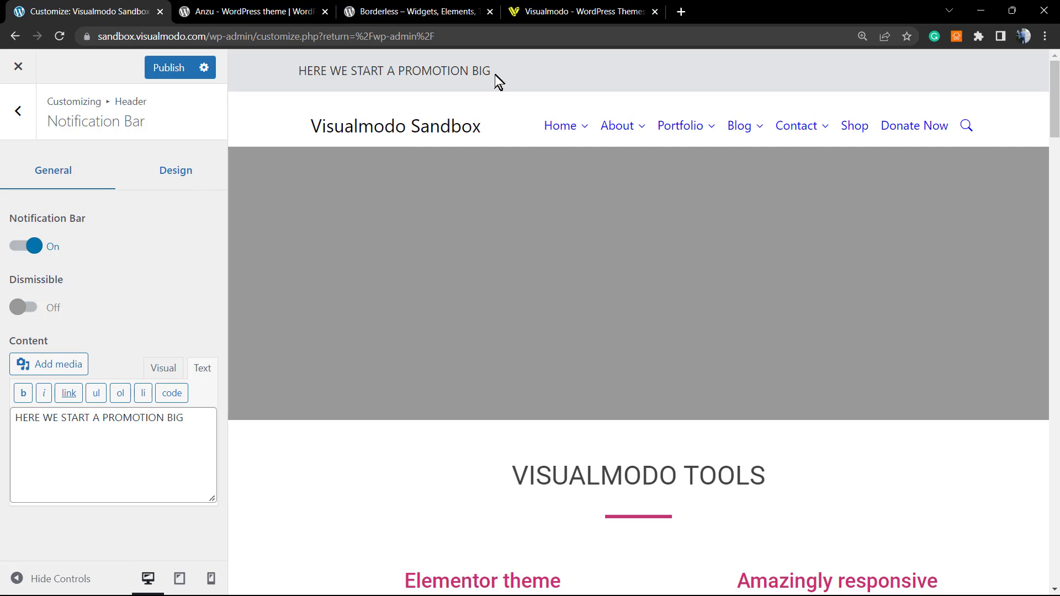
left_click_drag(298, 68, 490, 56)
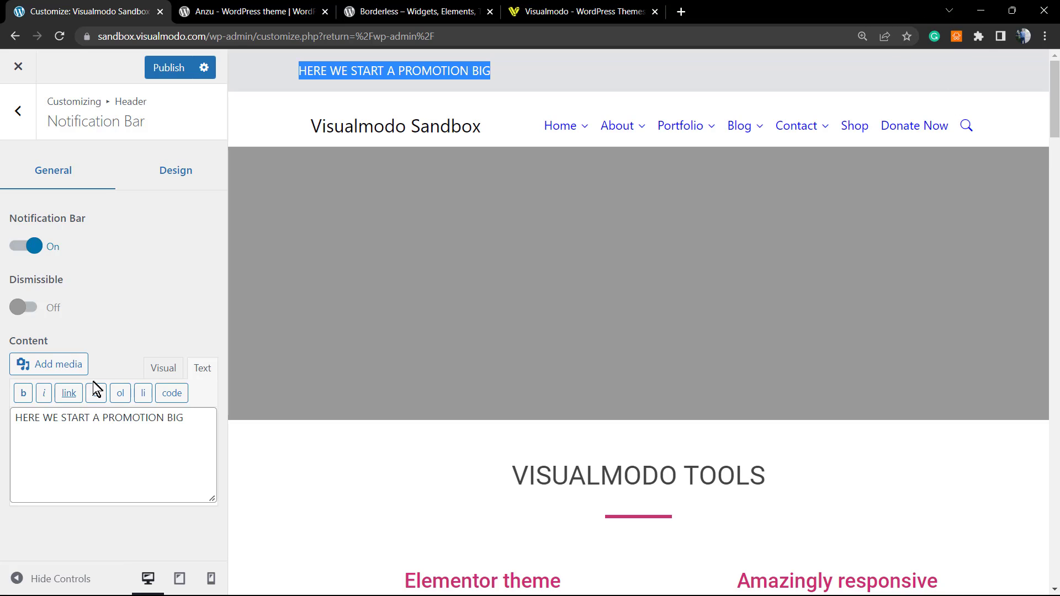
left_click(163, 368)
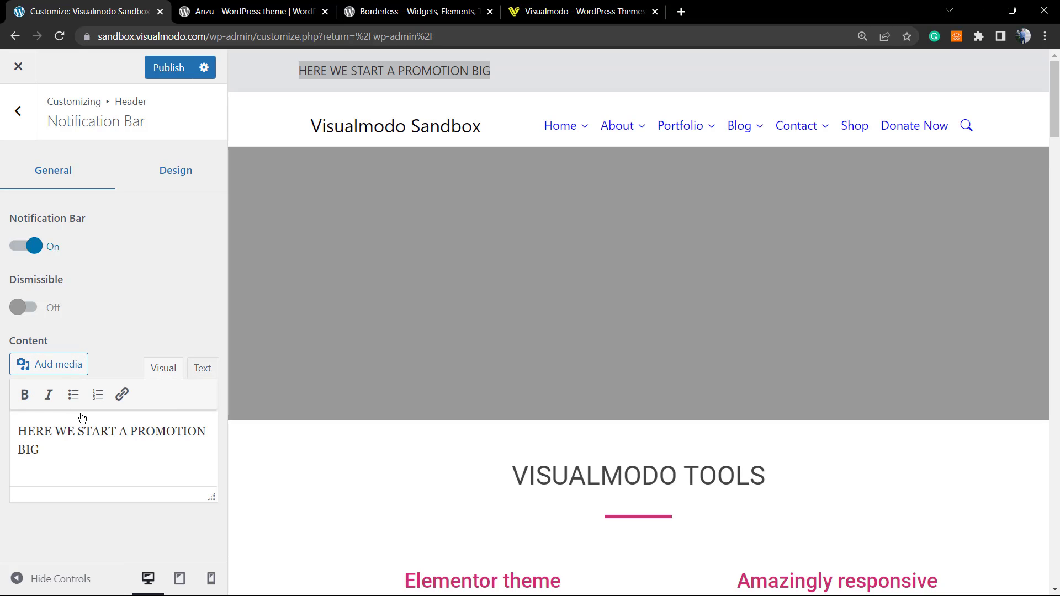
left_click(55, 432)
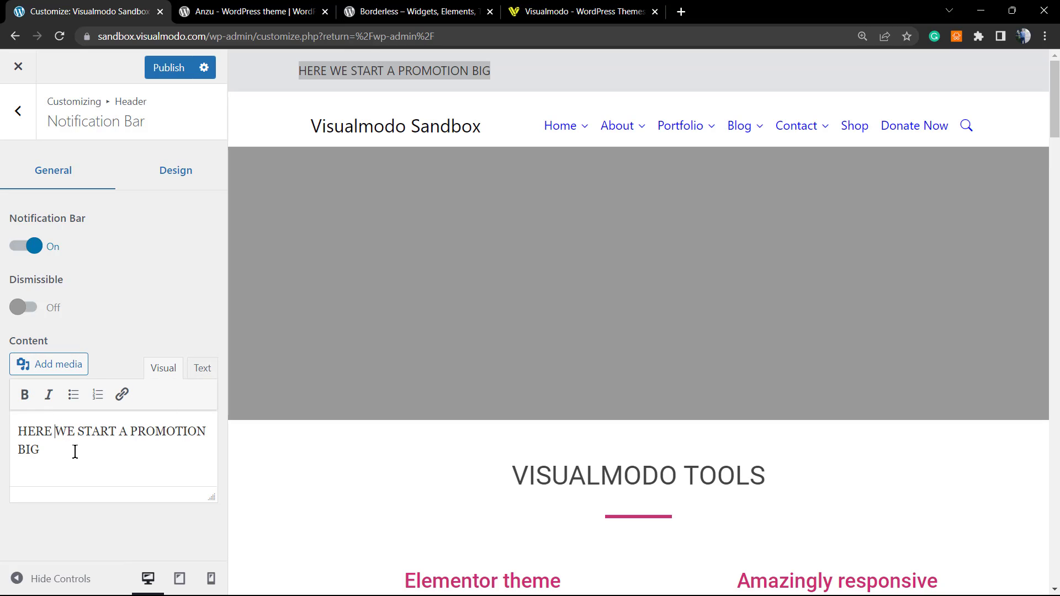
left_click(48, 449)
key("Return")
left_click(53, 366)
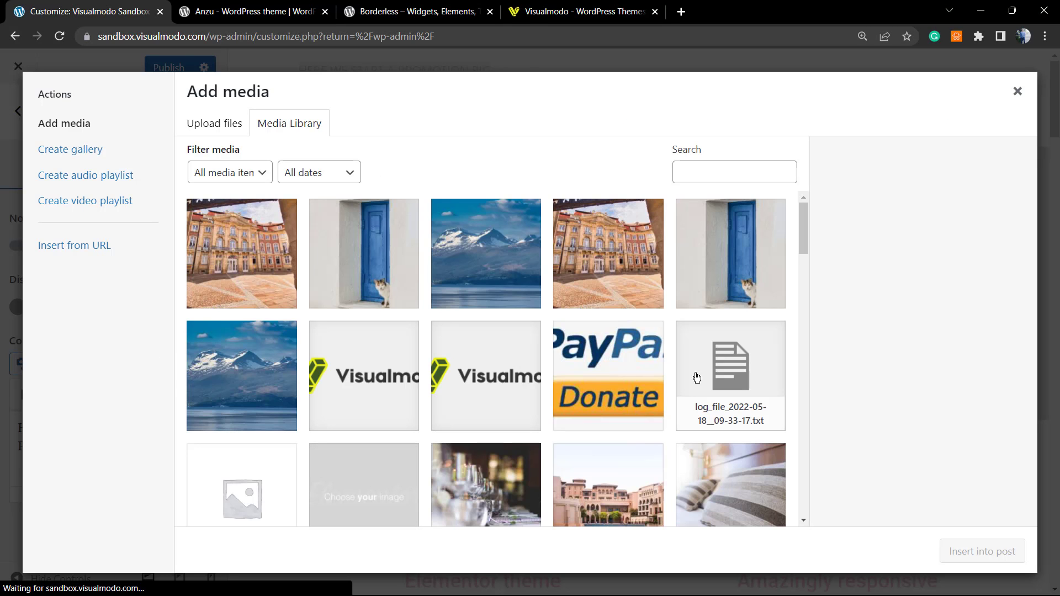
scroll(515, 379, "down", 2)
left_click(607, 242)
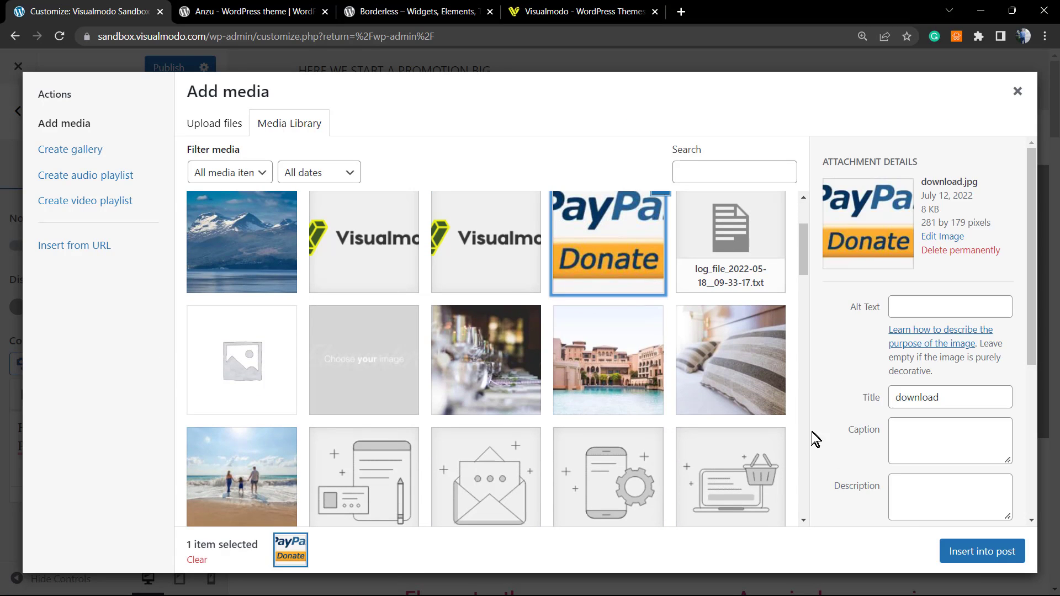
left_click(982, 551)
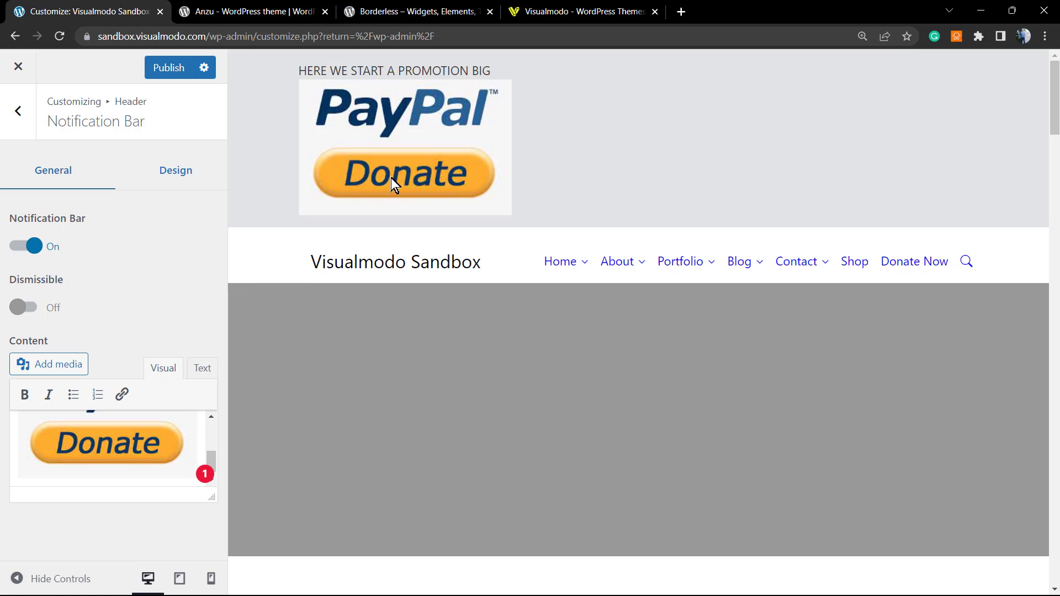
left_click(100, 439)
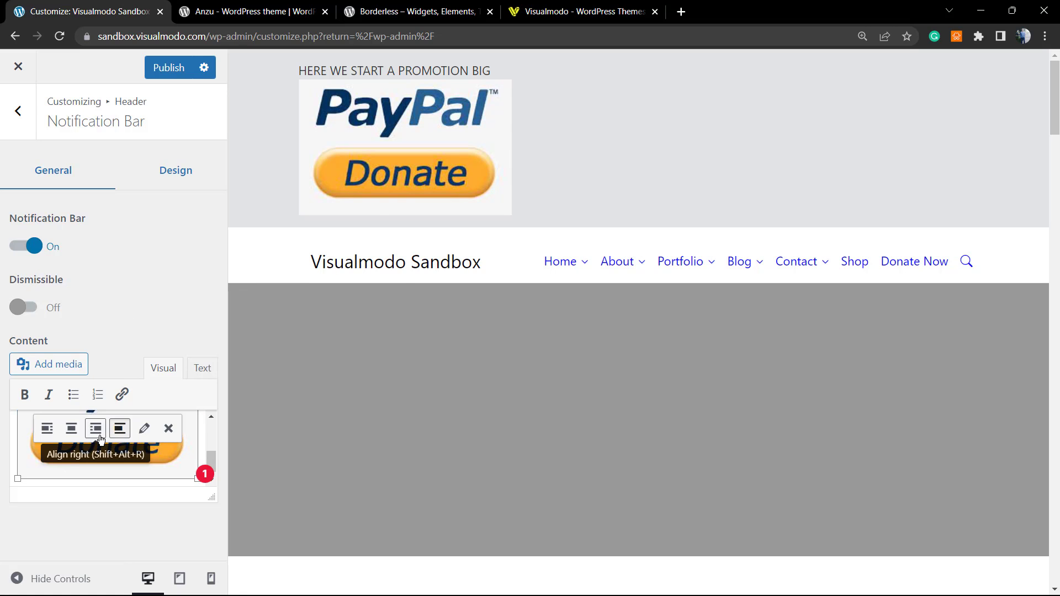
key("Delete")
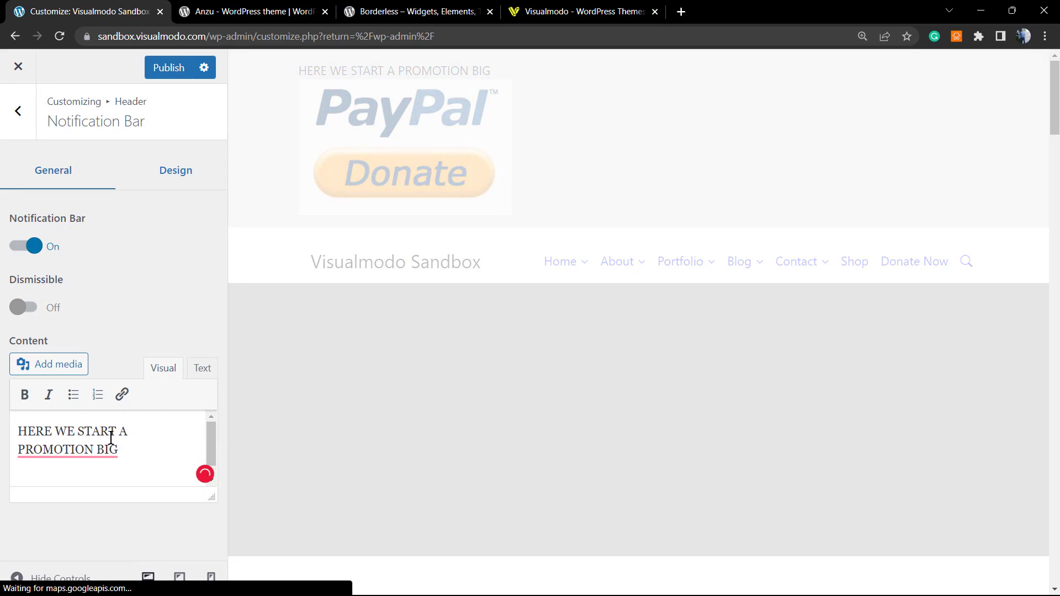
triple_click(142, 453)
left_click(164, 310)
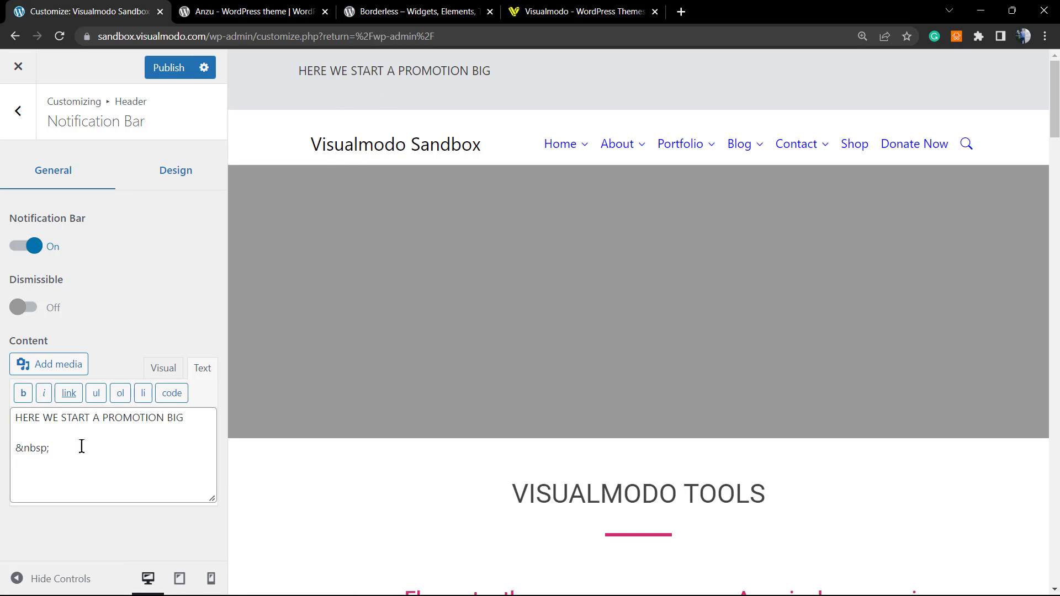
left_click_drag(82, 446, 2, 454)
key("BackSpace")
key("BackSpace")
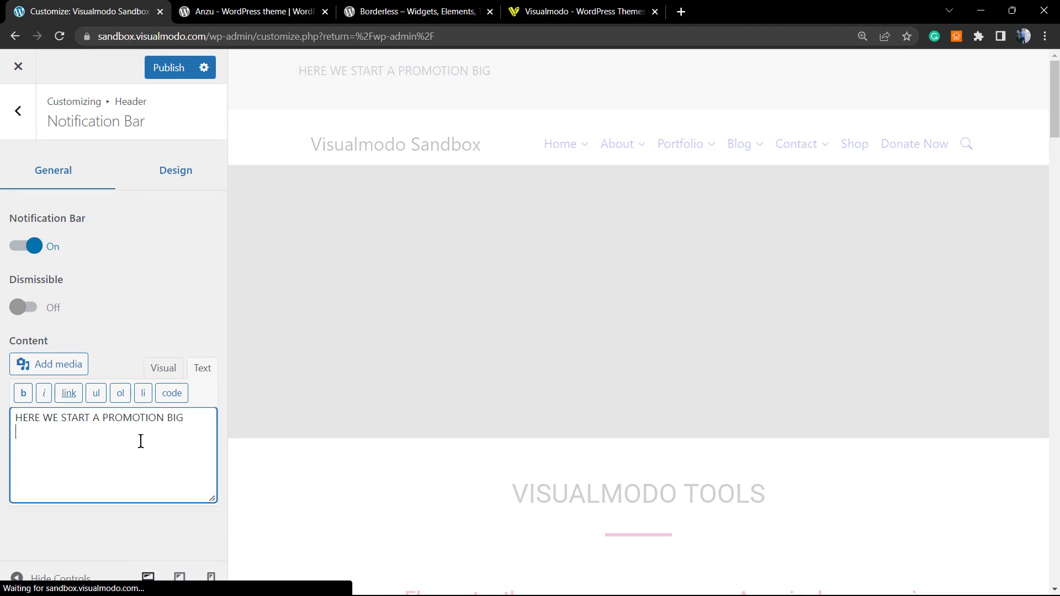
left_click(162, 367)
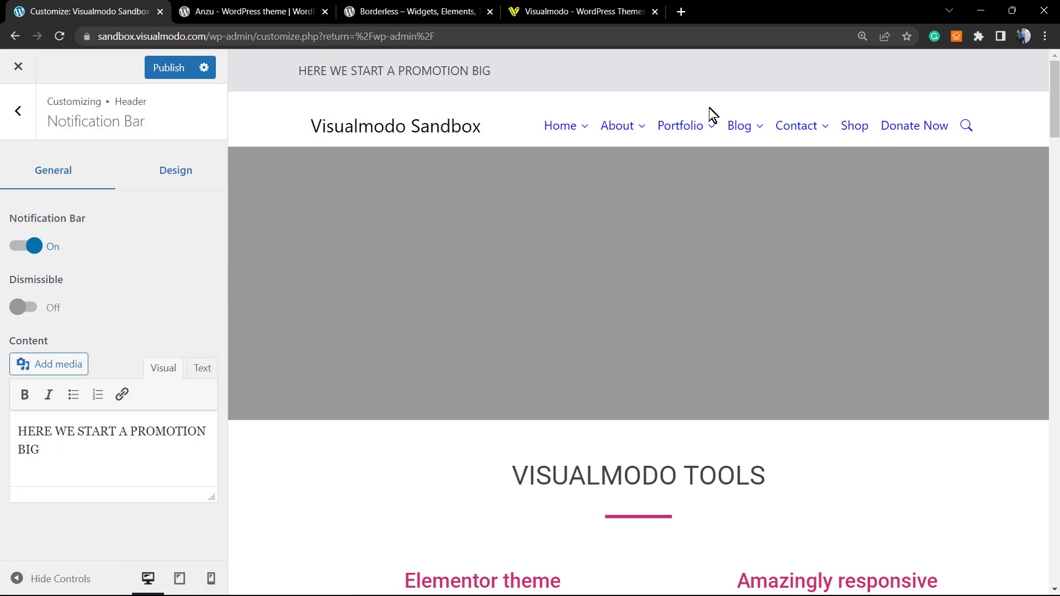
Step: Test Dismissible off and on, leaving the bar dismissible, and bring up its Design settings
double_click(30, 284)
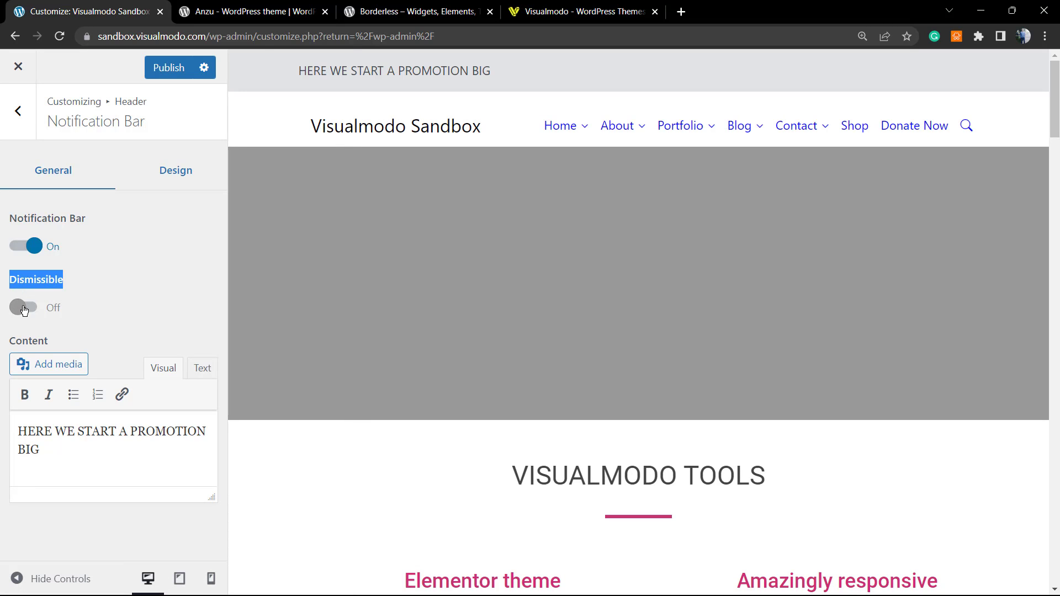
left_click(22, 307)
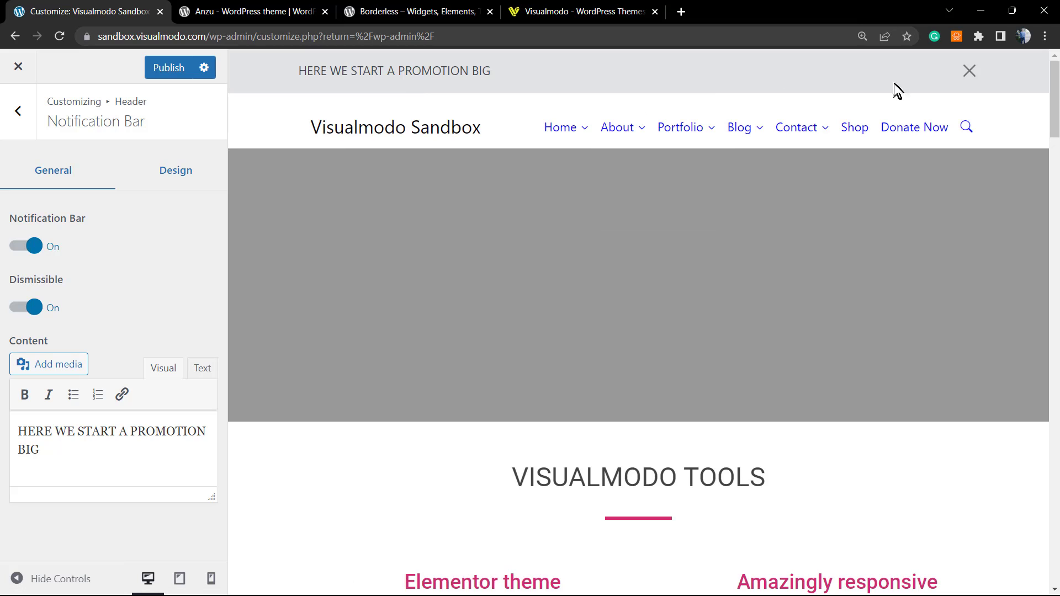
left_click(968, 72)
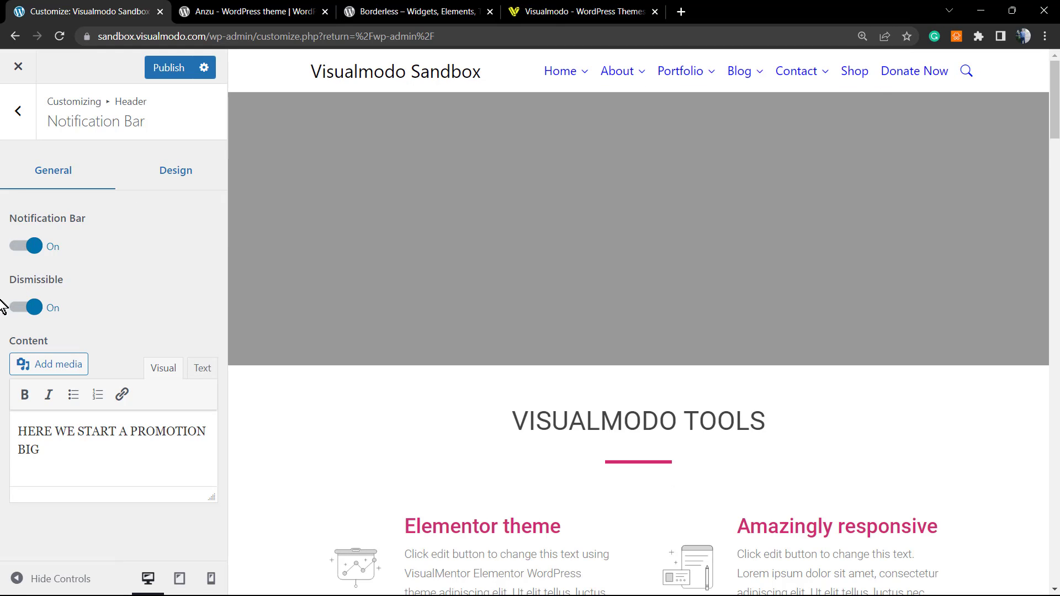
left_click(19, 311)
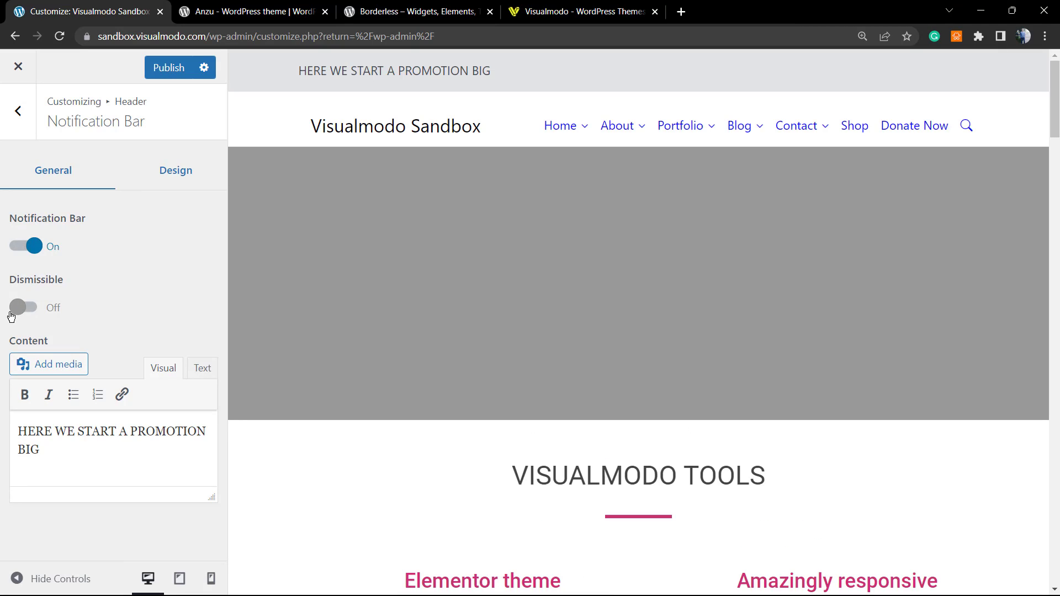
left_click(13, 316)
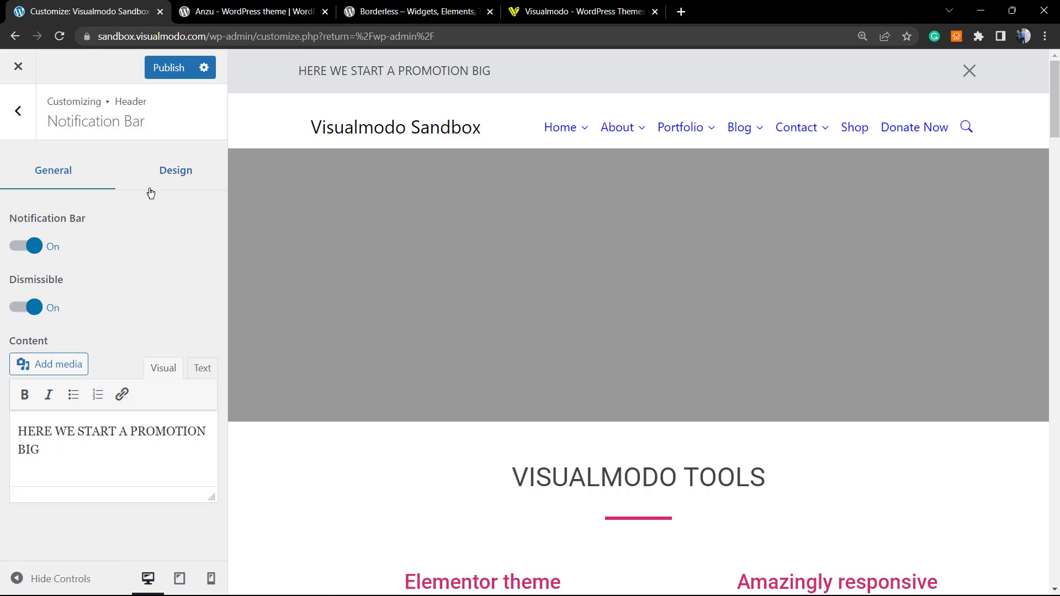
left_click(168, 180)
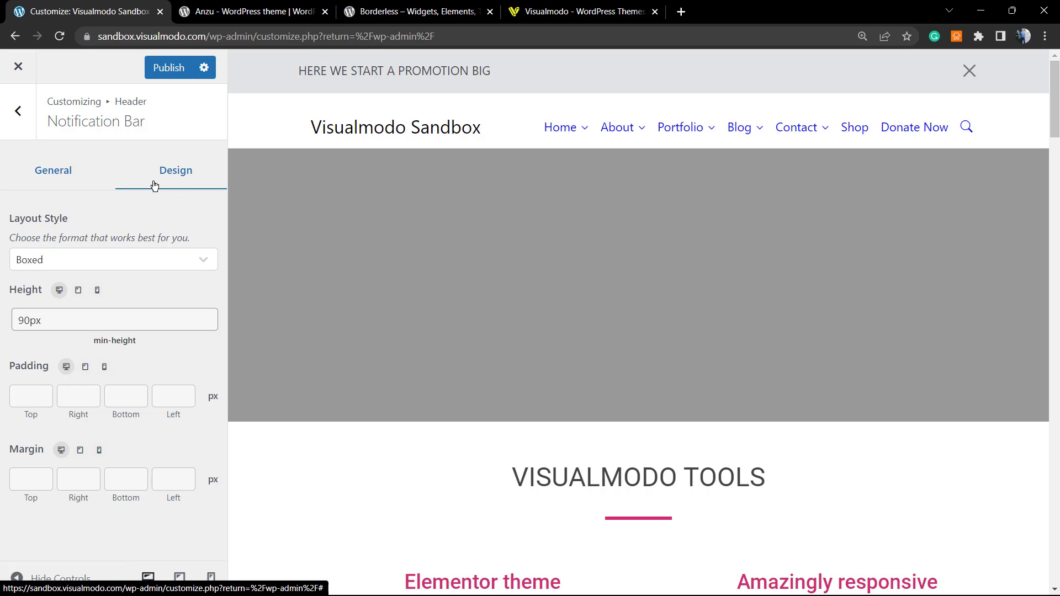
Step: Try the Stretched layout style, then set the notification bar back to Boxed
left_click(98, 268)
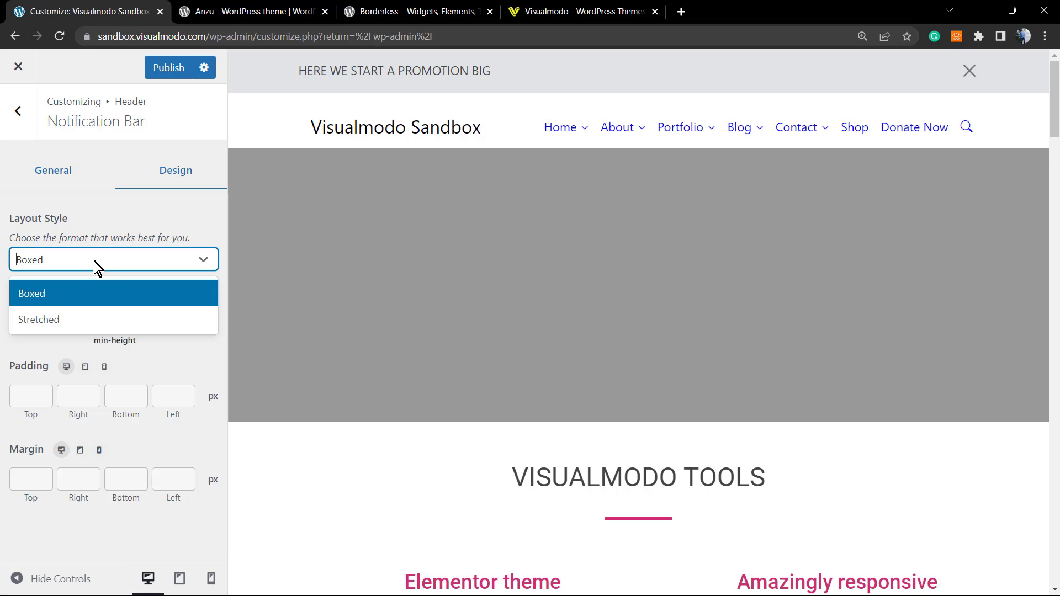
left_click(65, 324)
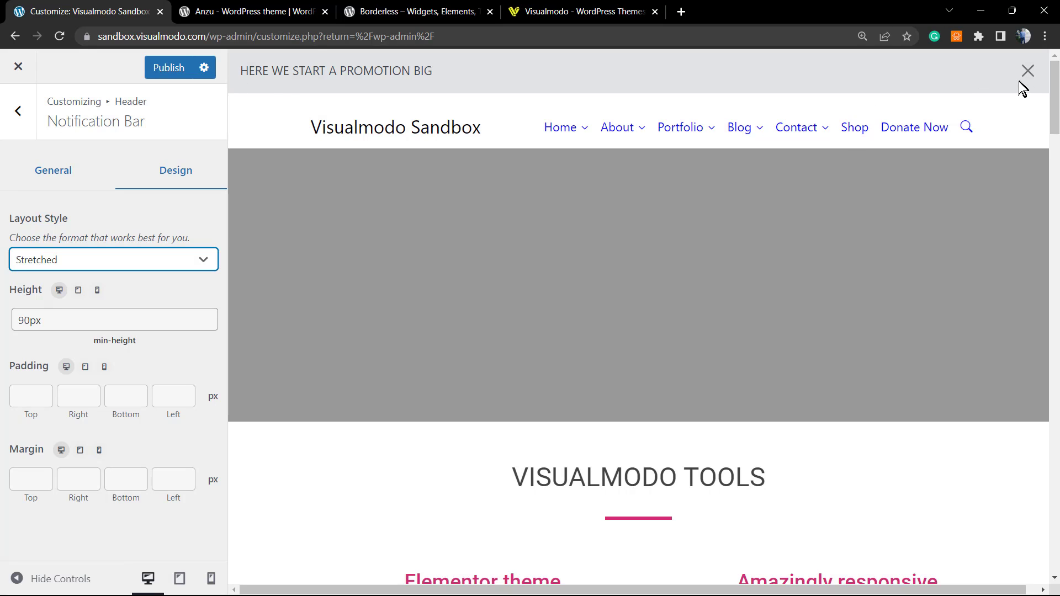
left_click(118, 260)
left_click(97, 293)
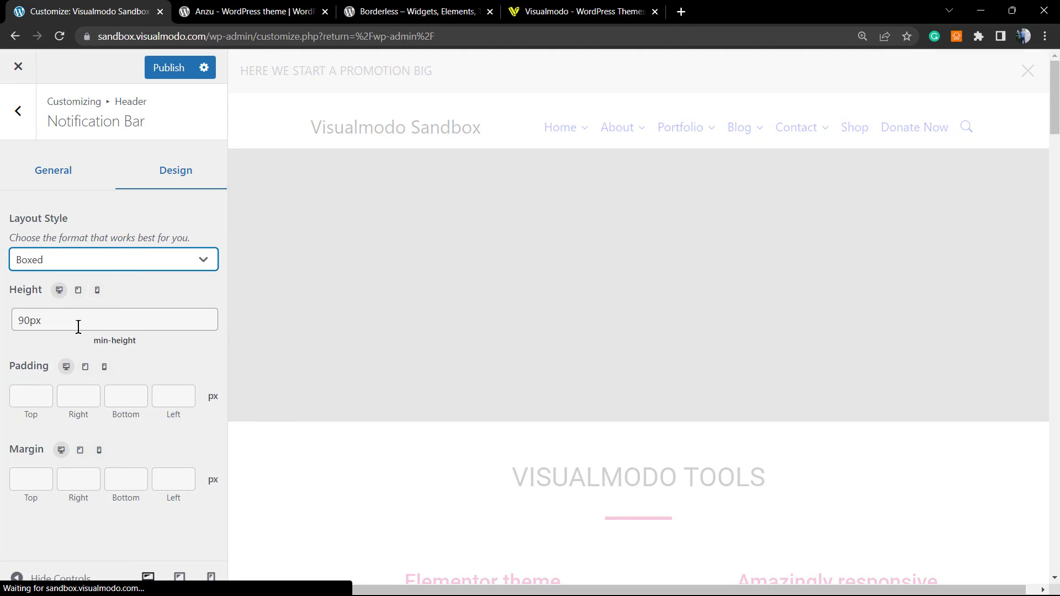
Step: Preview tablet and mobile widths, then clear the 90px Height value on desktop
left_click(78, 326)
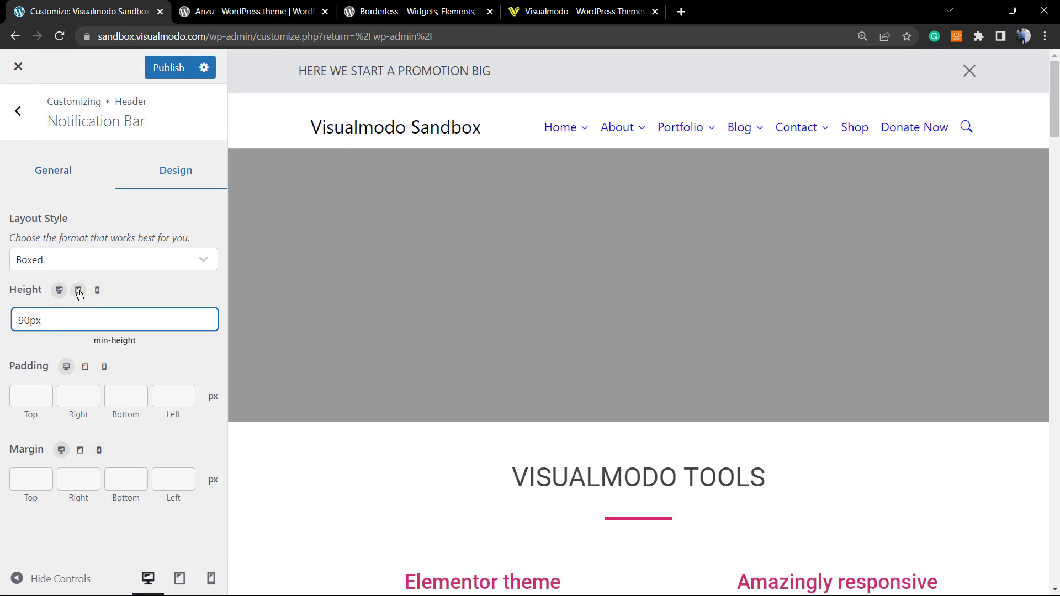
left_click(79, 291)
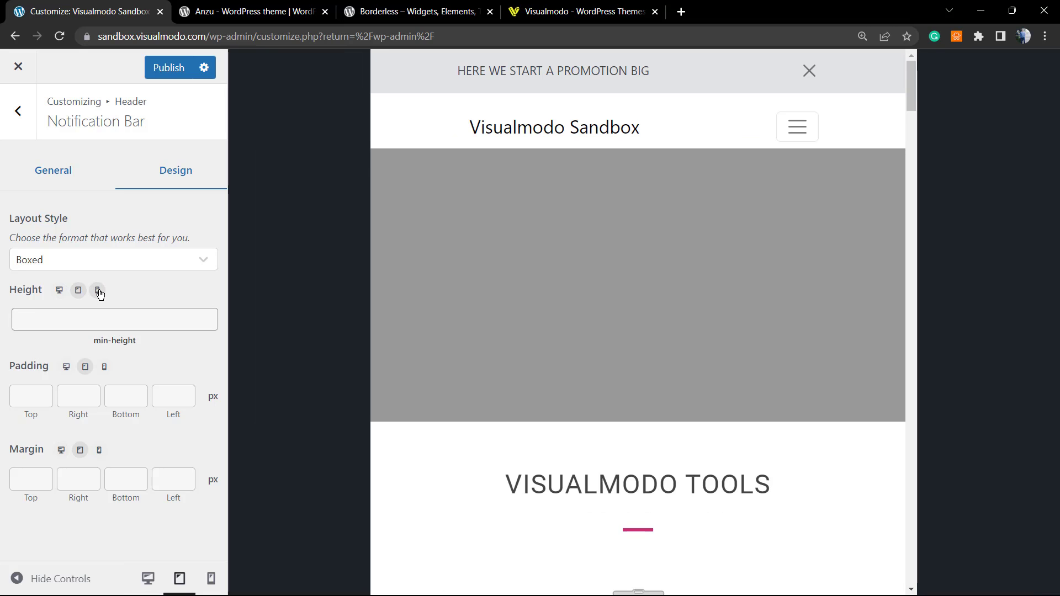
left_click(98, 291)
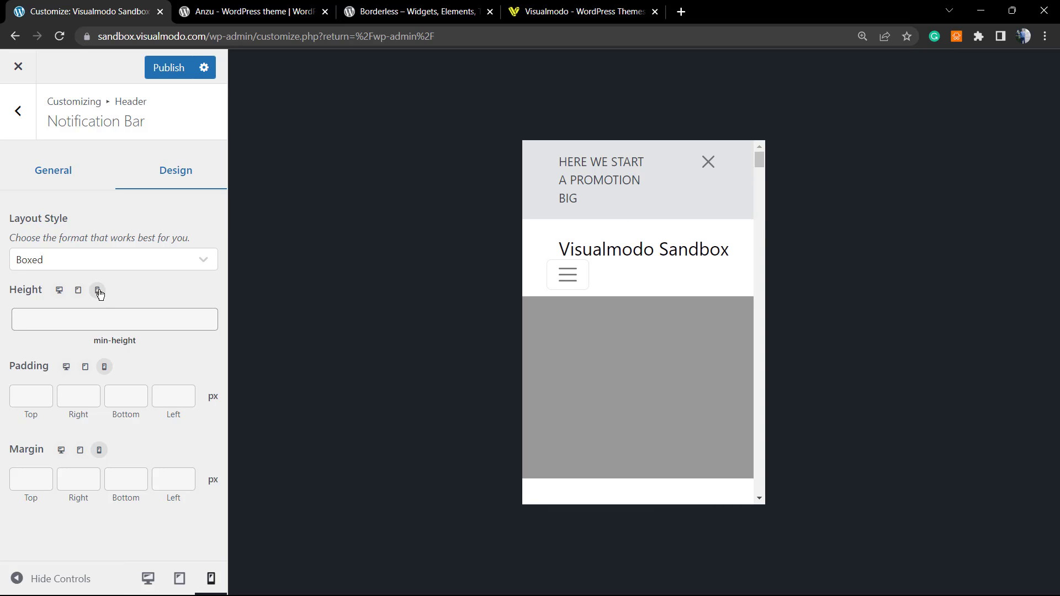
left_click(59, 290)
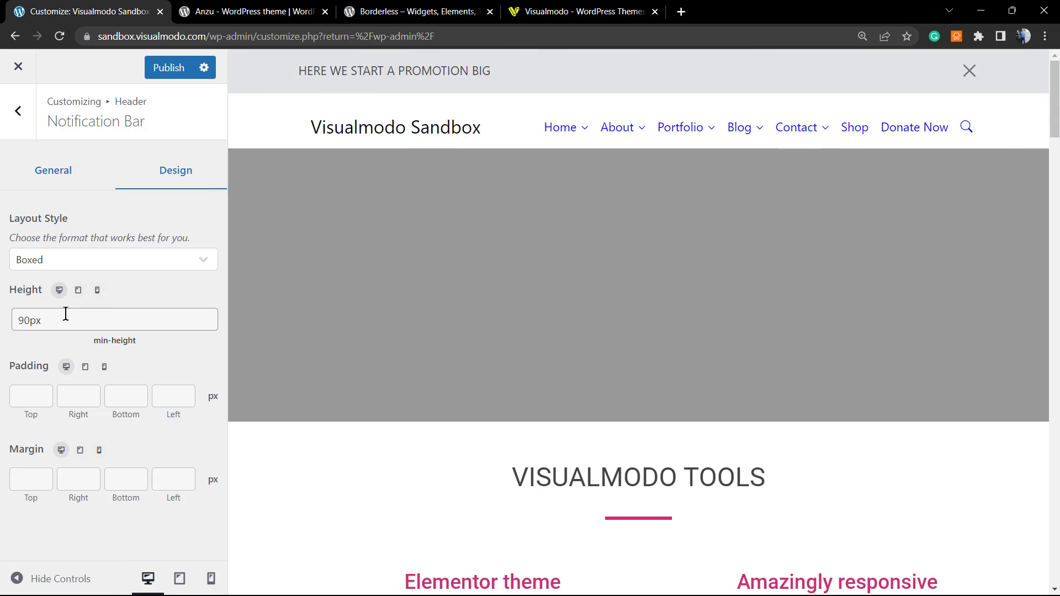
double_click(65, 314)
key("BackSpace")
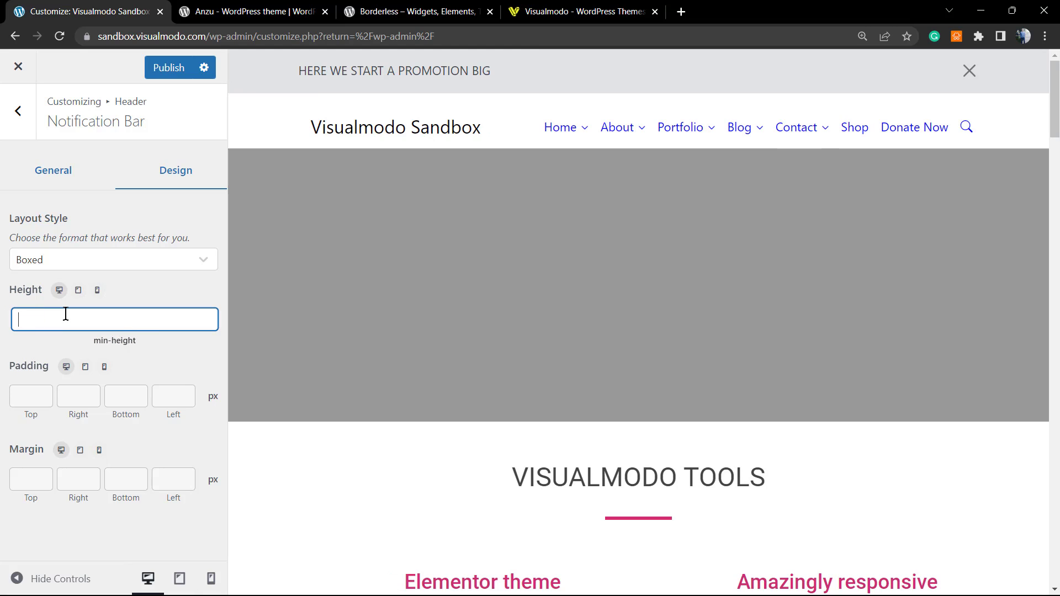
left_click(157, 303)
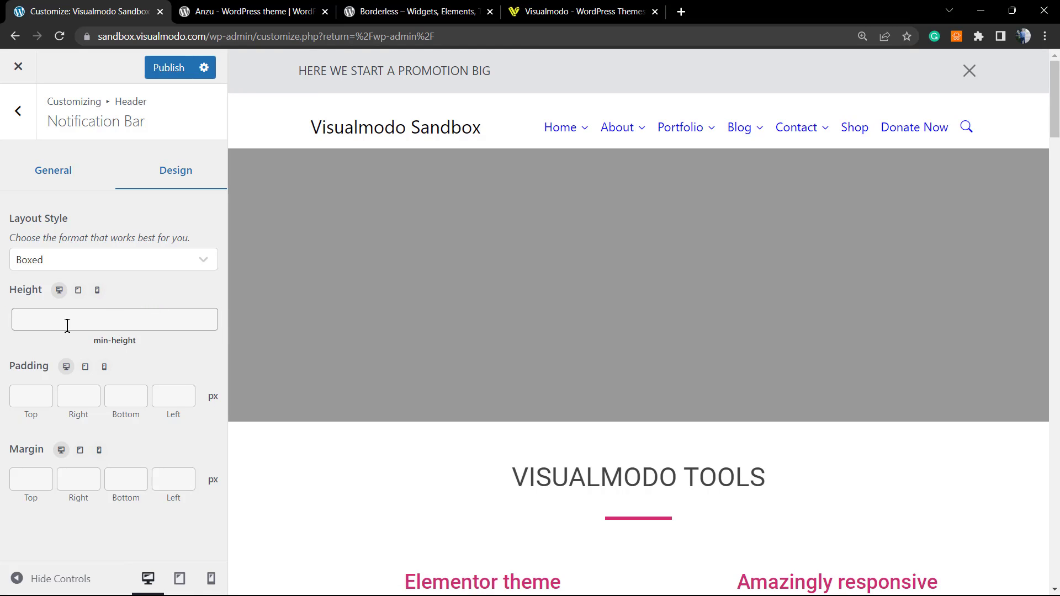
Step: Raise Padding Top to 43, then delete it and reset the padding to default
left_click(25, 396)
left_click(44, 392)
left_click(45, 392)
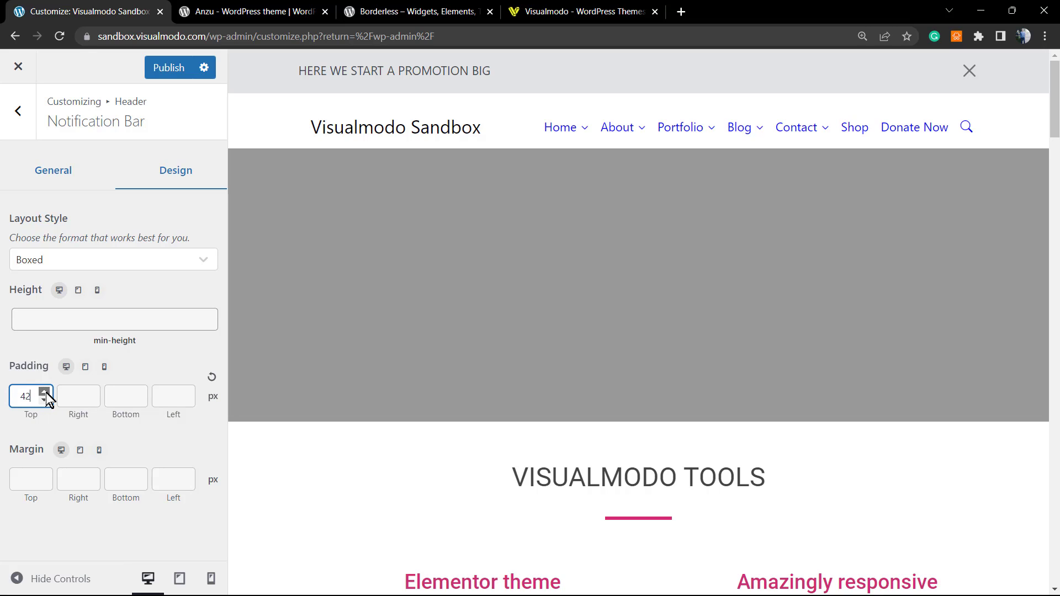
left_click(142, 376)
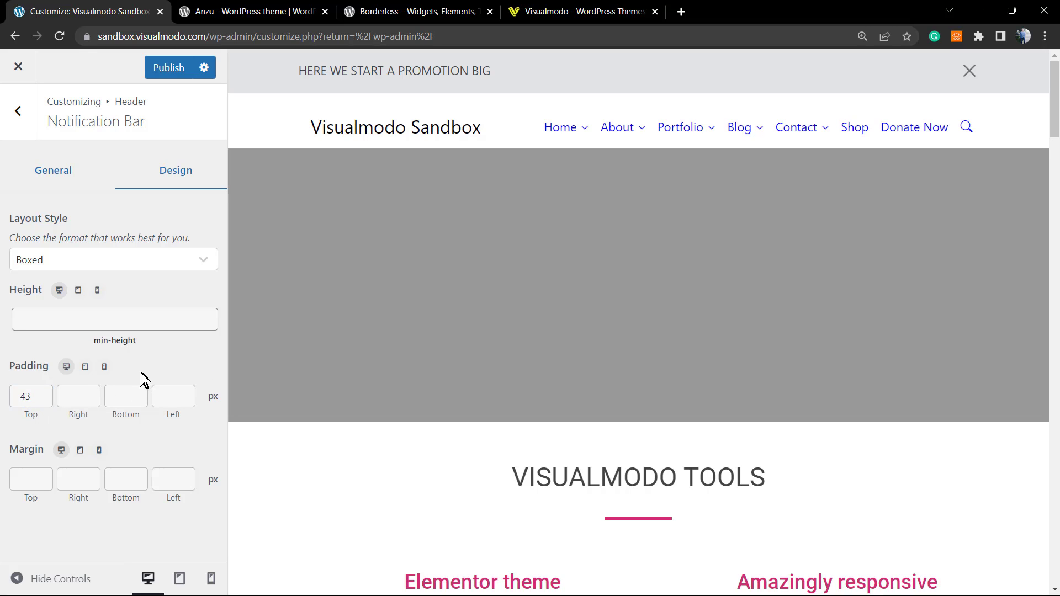
left_click(26, 396)
double_click(26, 395)
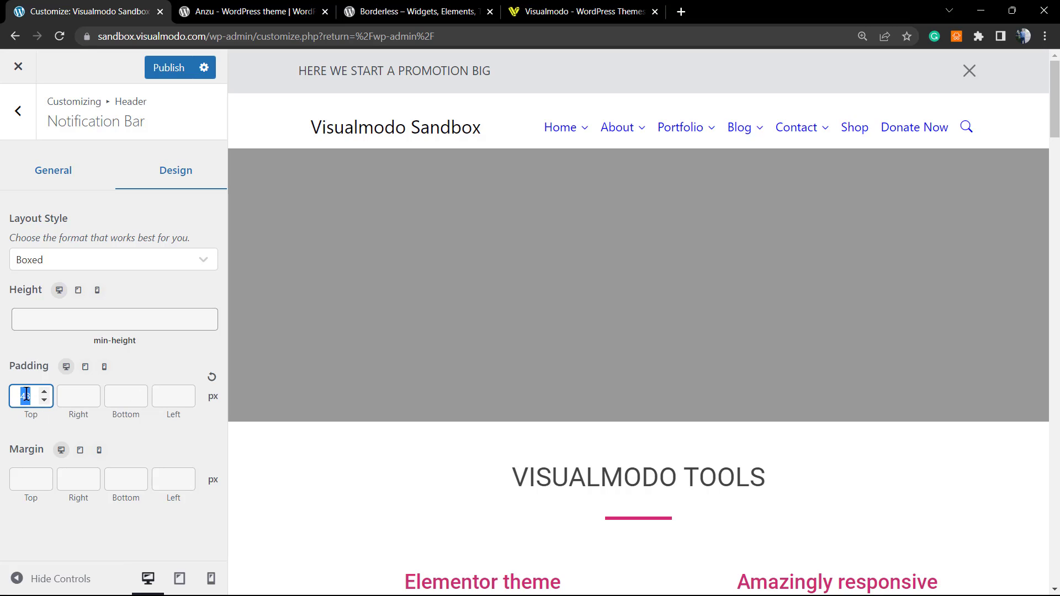
key("BackSpace")
left_click(211, 378)
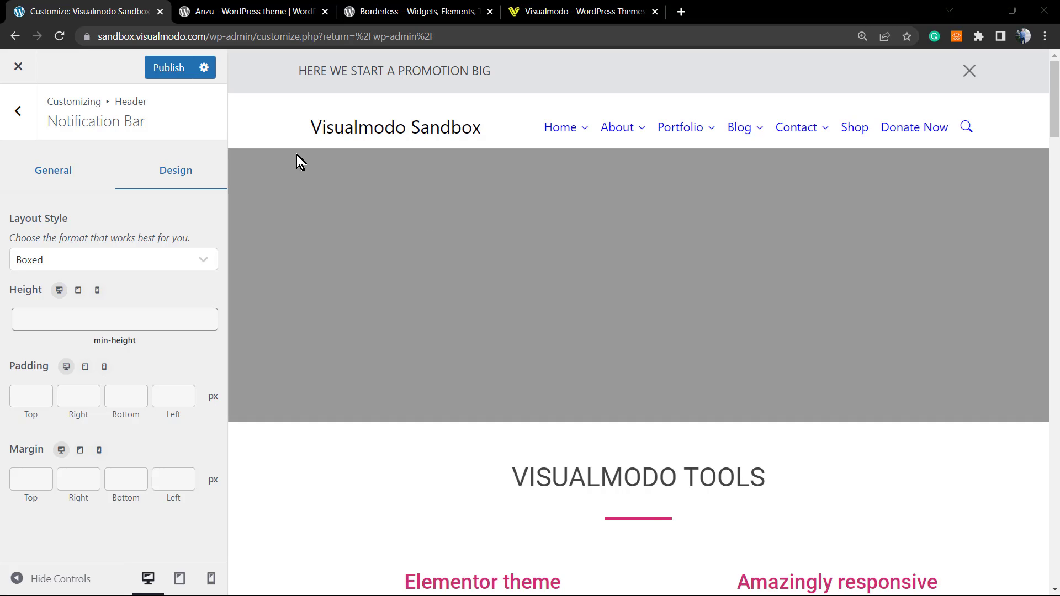
Step: Back out from Notification Bar to the main customizer list and open Colors
triple_click(333, 71)
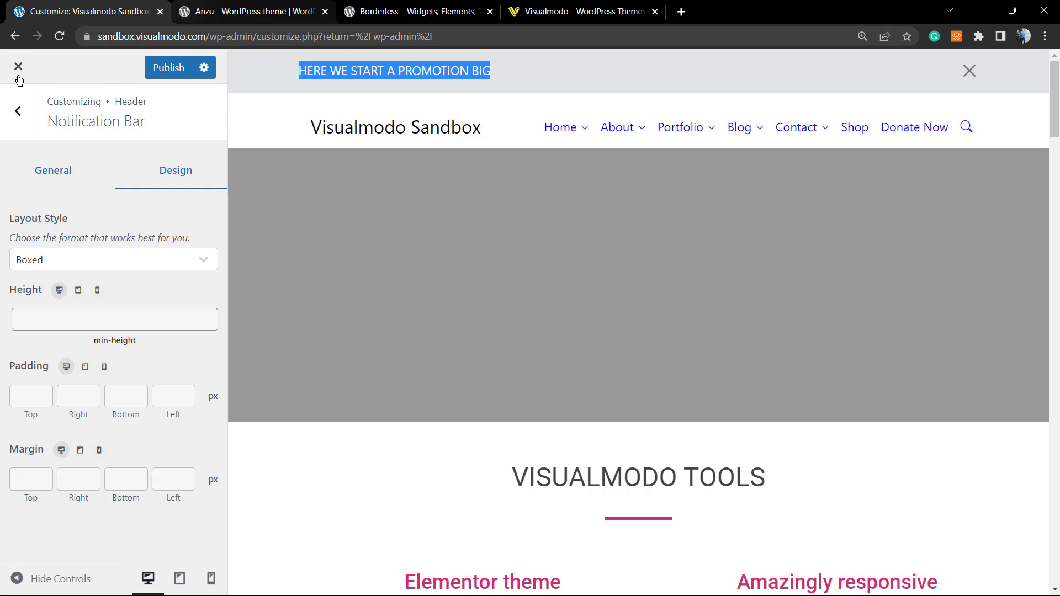
left_click(17, 127)
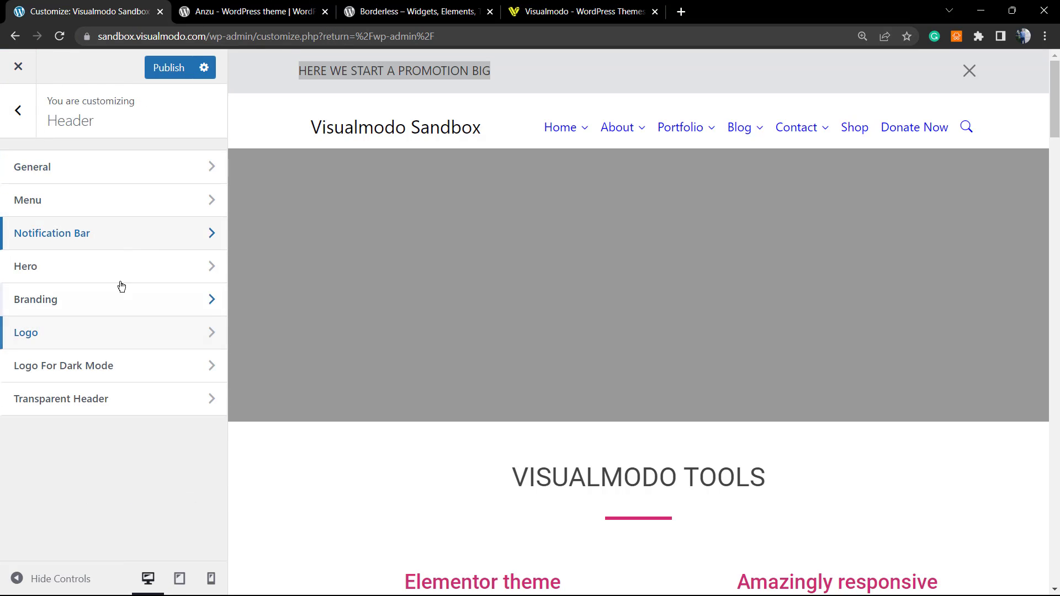
left_click(18, 111)
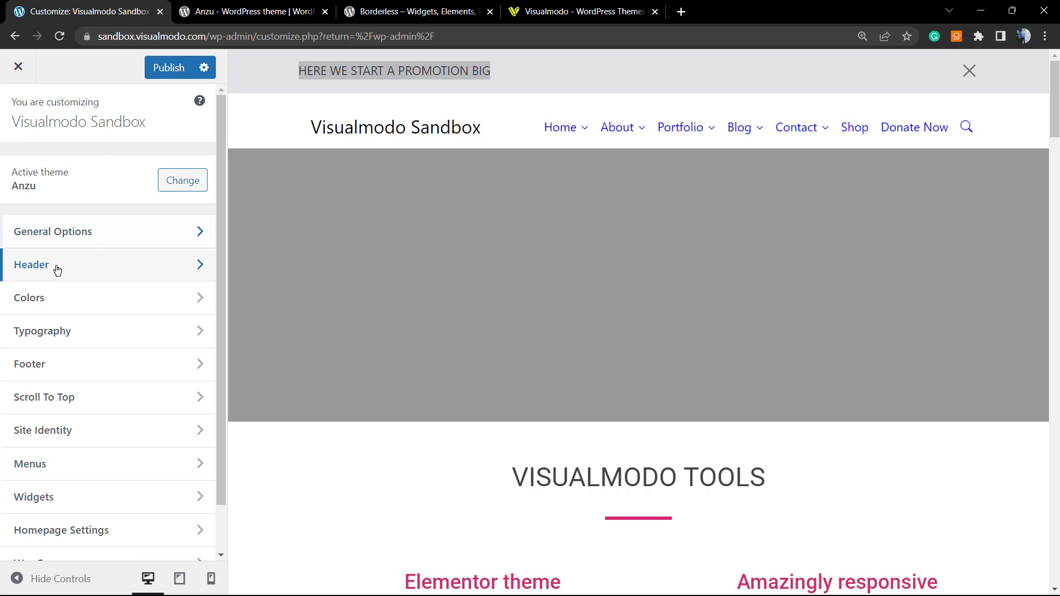
left_click(71, 305)
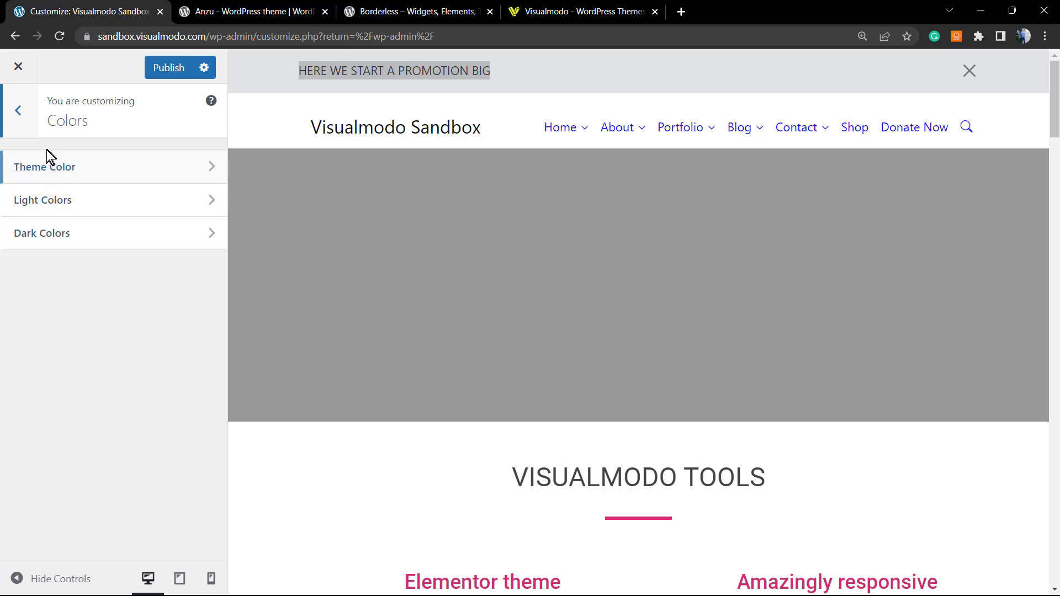
Step: Set Light Colors' Background Notification Bar to black nudged to dark grey, and publish
left_click(63, 210)
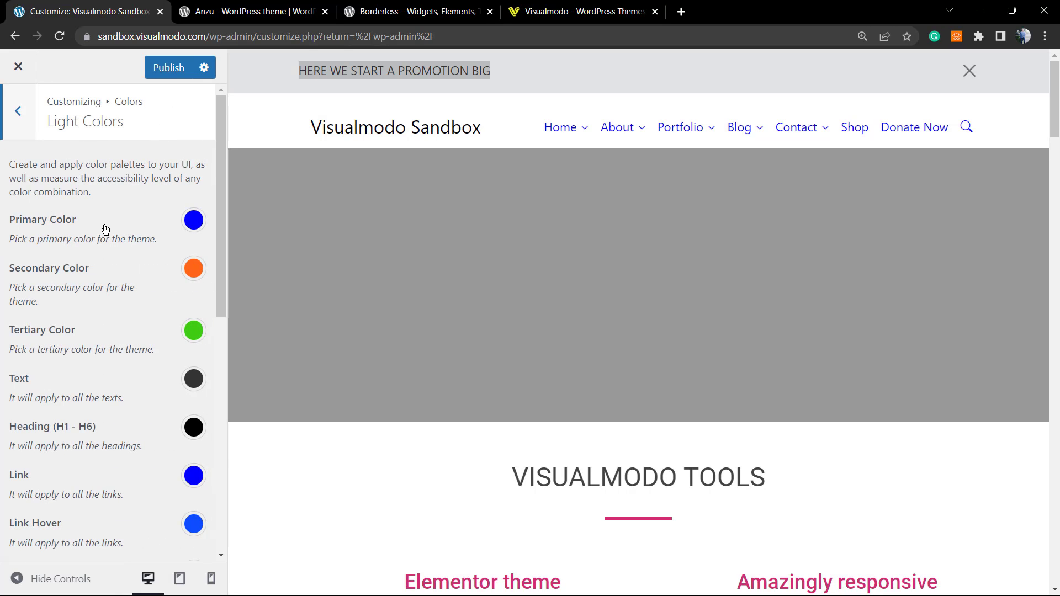
scroll(95, 312, "down", 4)
scroll(106, 352, "down", 1)
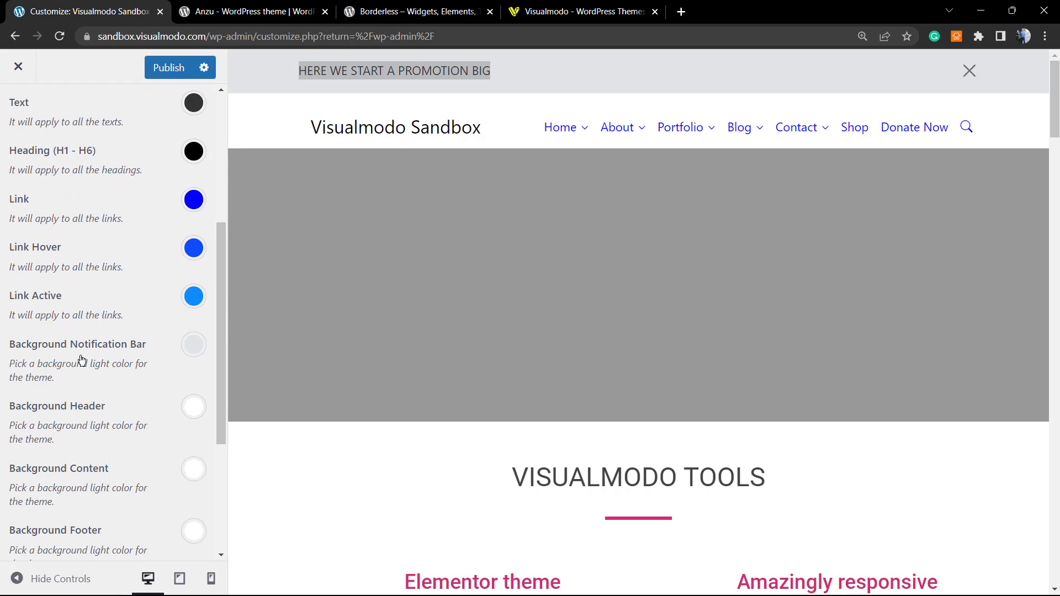
triple_click(17, 348)
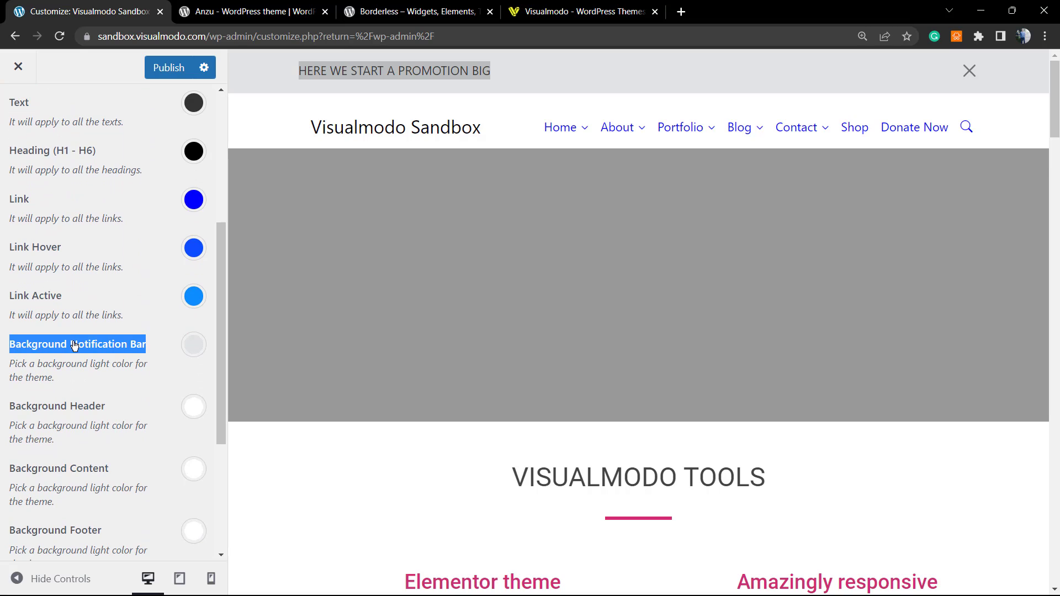
triple_click(16, 348)
left_click(193, 344)
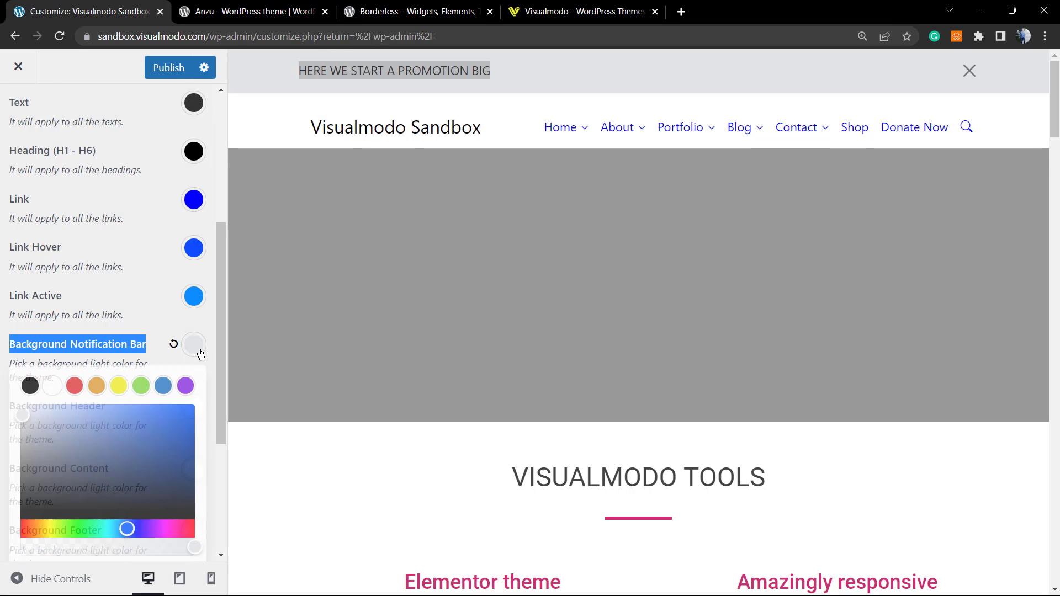
left_click(30, 389)
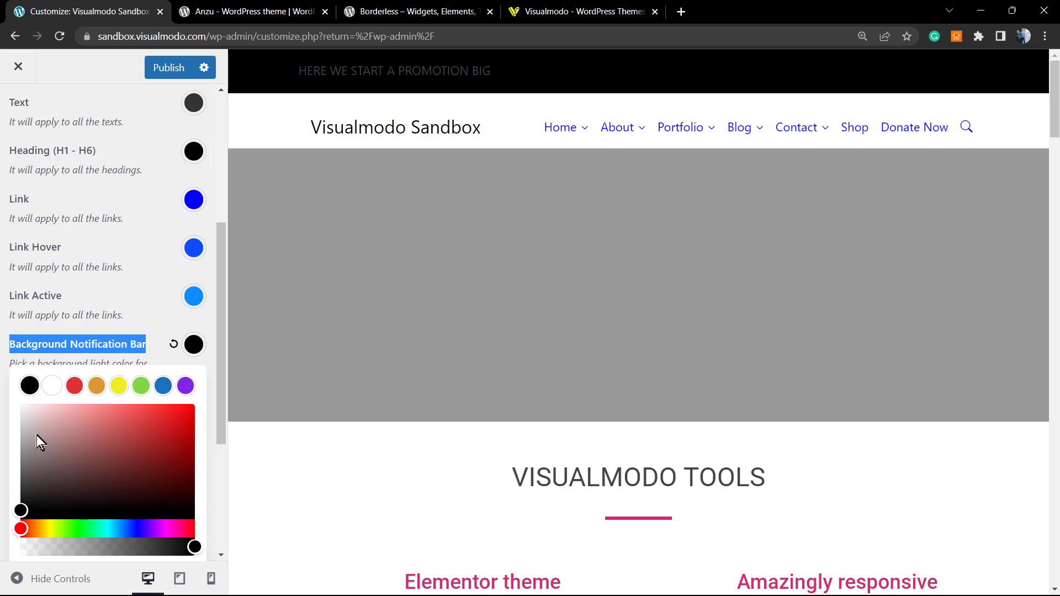
left_click_drag(20, 509, 13, 500)
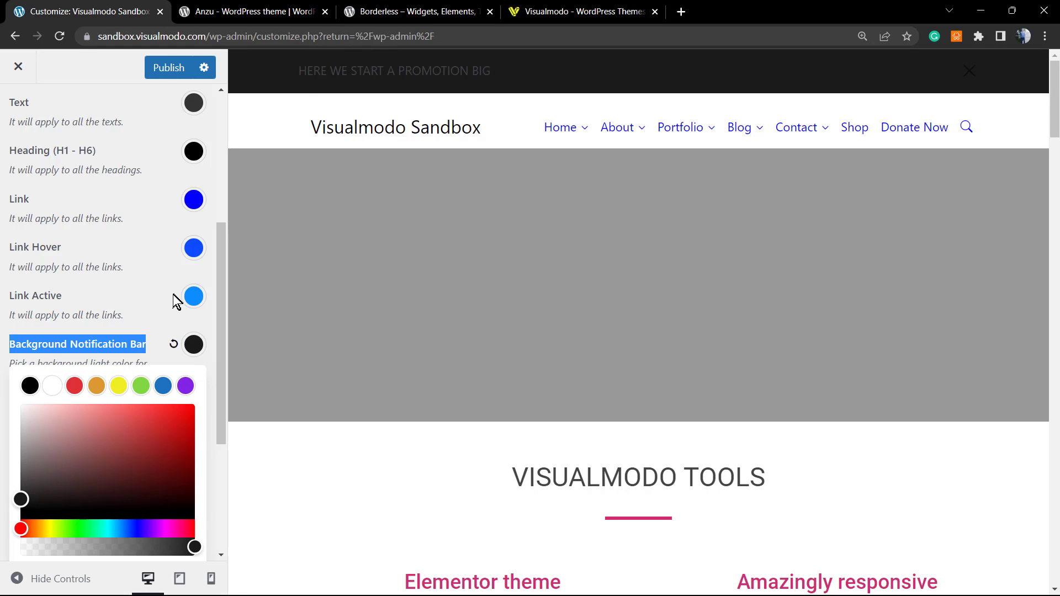
left_click(165, 68)
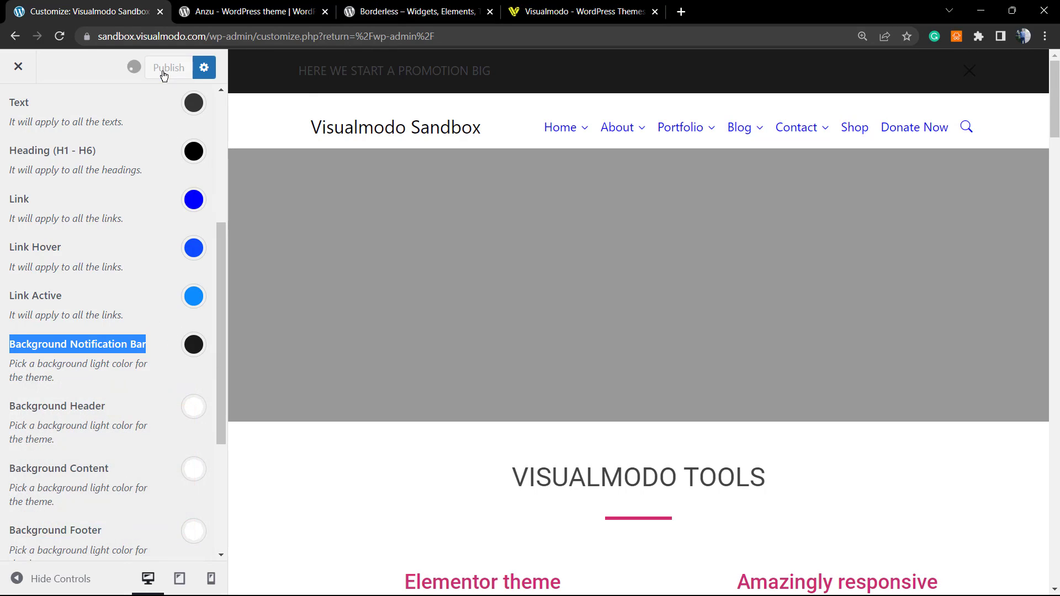
Step: Leave the customizer, start a new post, and add an empty paragraph block in its body
left_click(15, 73)
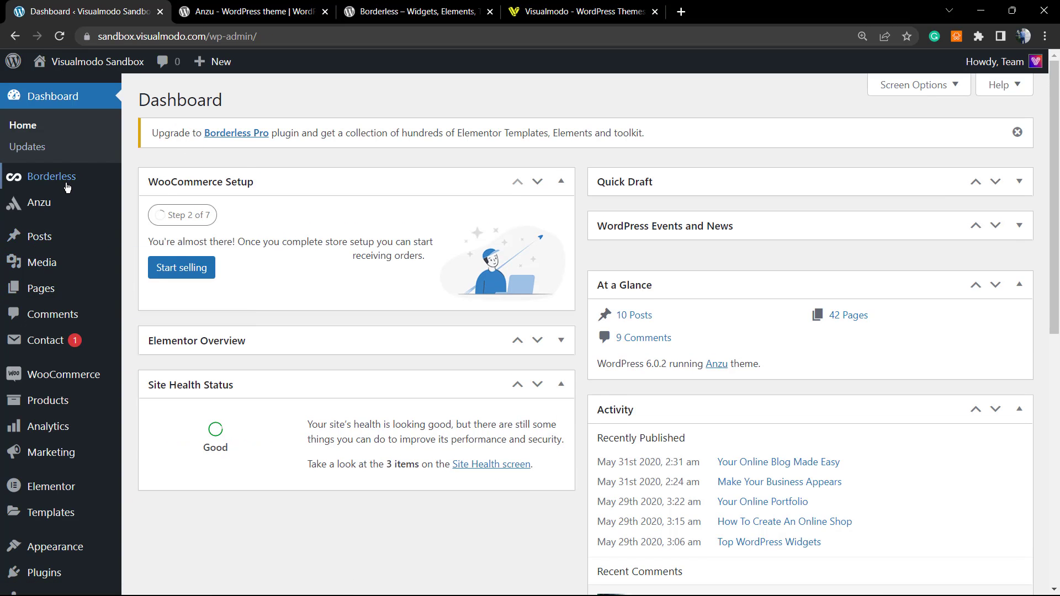
mouse_move(60, 237)
left_click(163, 263)
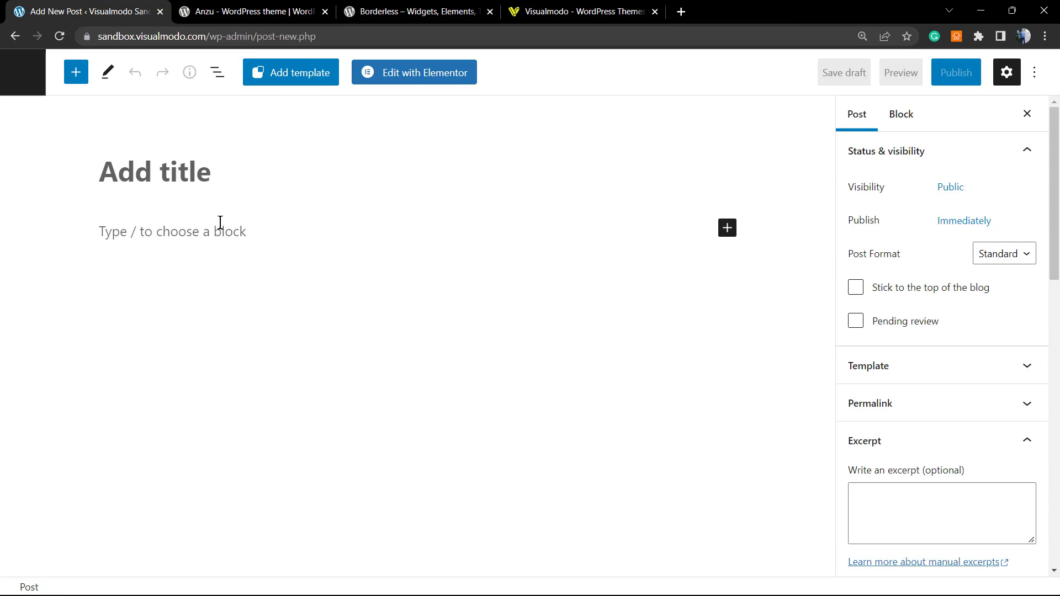
left_click(217, 229)
left_click(733, 228)
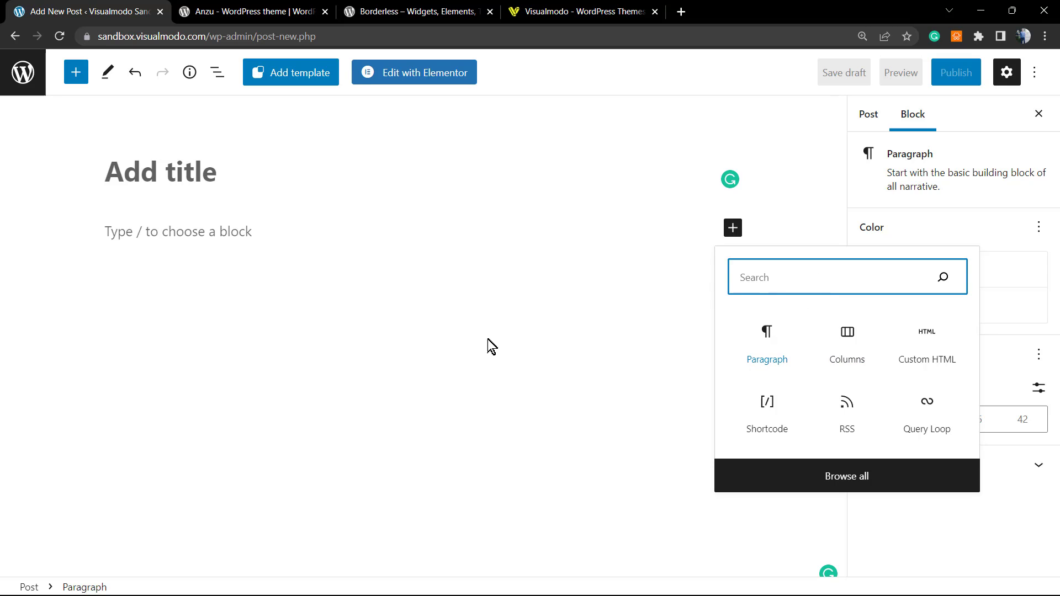
left_click(256, 230)
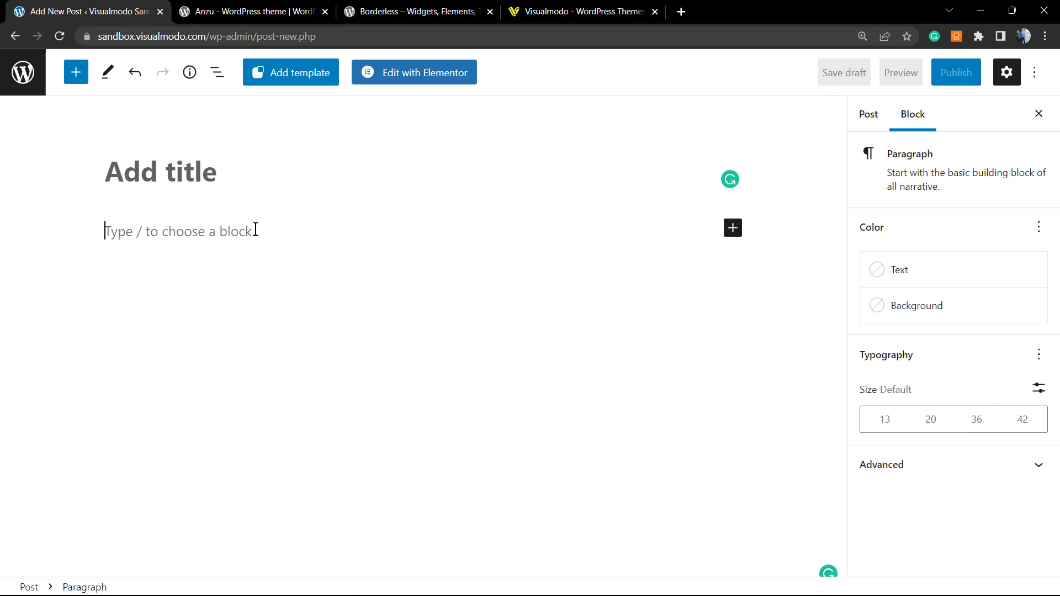
key("Return")
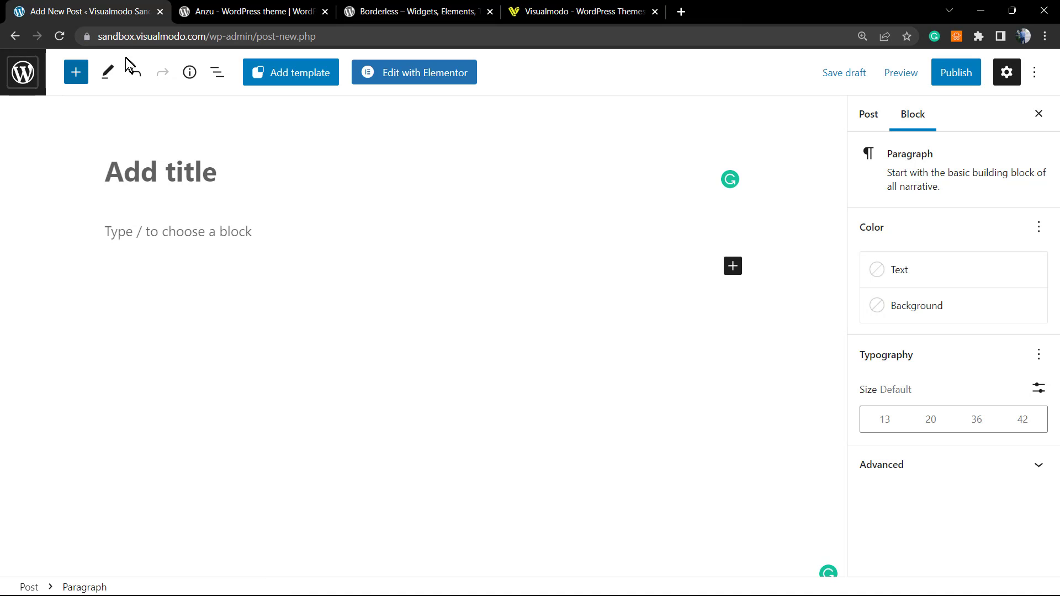
Step: Open the live site in a new tab and copy the 'HERE WE START A PROMOTION BIG' bar text
right_click(10, 97)
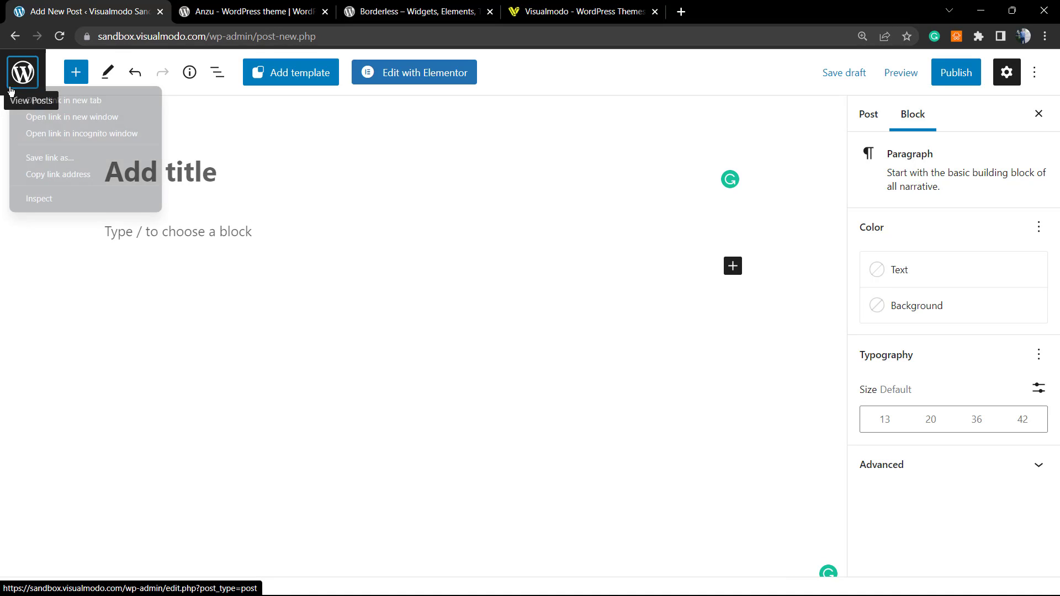
left_click(51, 104)
left_click(221, 12)
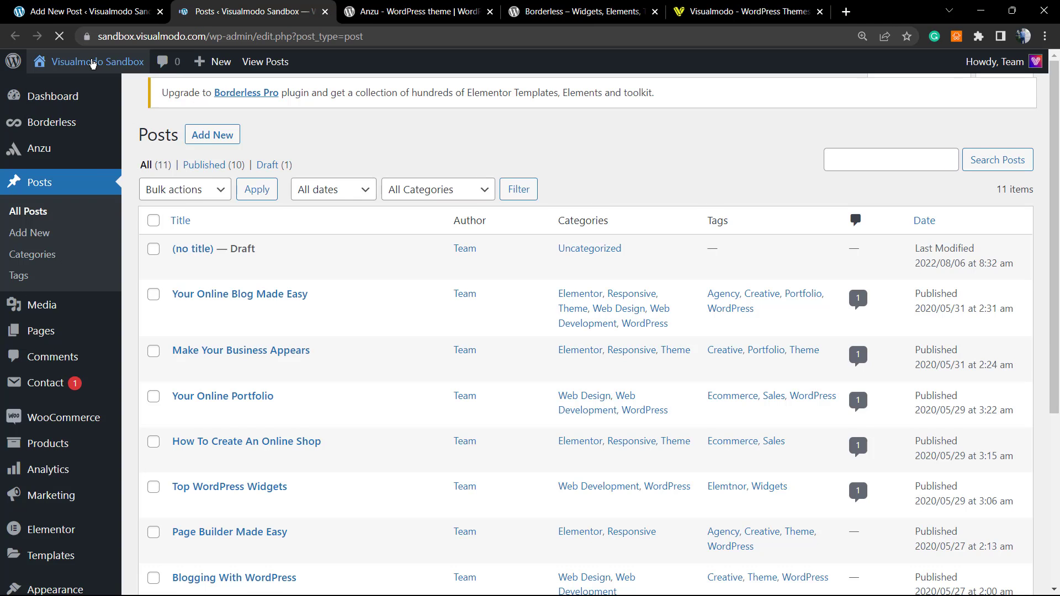
mouse_move(62, 64)
left_click(67, 91)
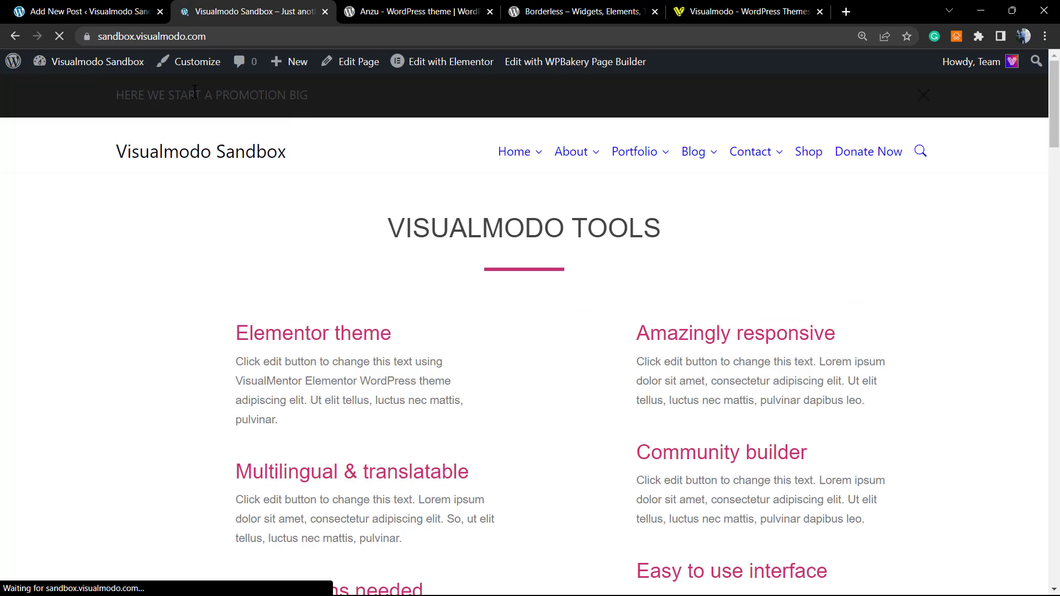
triple_click(186, 95)
key("ctrl+c")
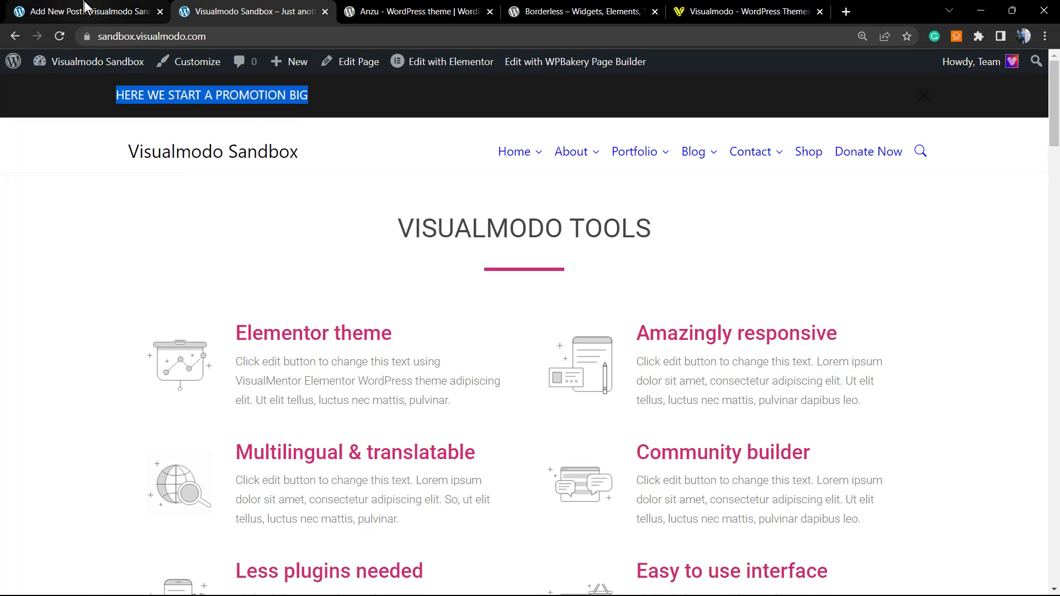
Step: Paste the promotion text into the post's paragraph and set its text colour to white
left_click(87, 8)
left_click(208, 229)
key("ctrl+v")
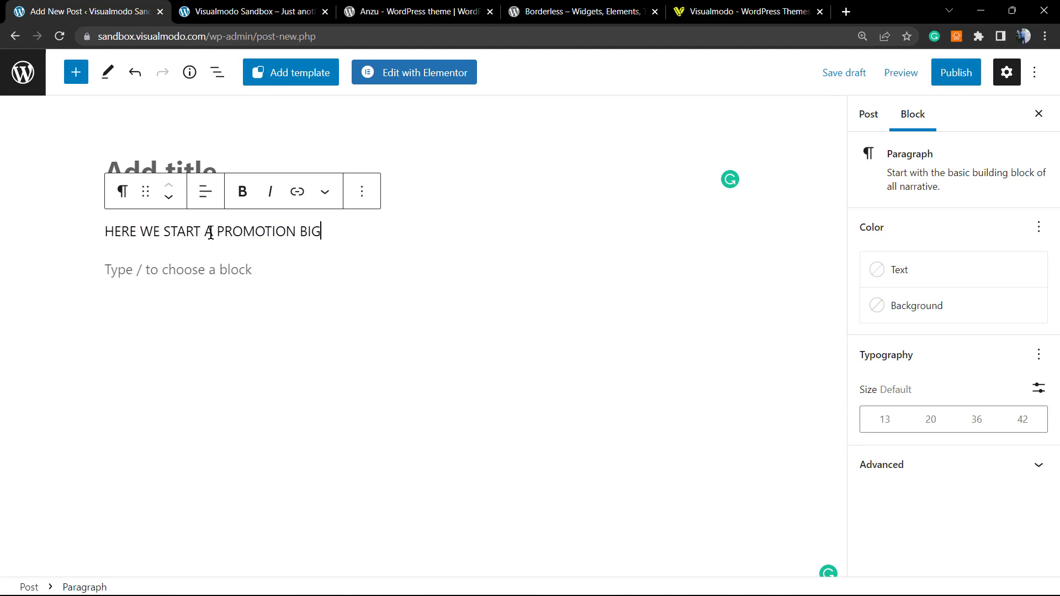
key("ctrl+a")
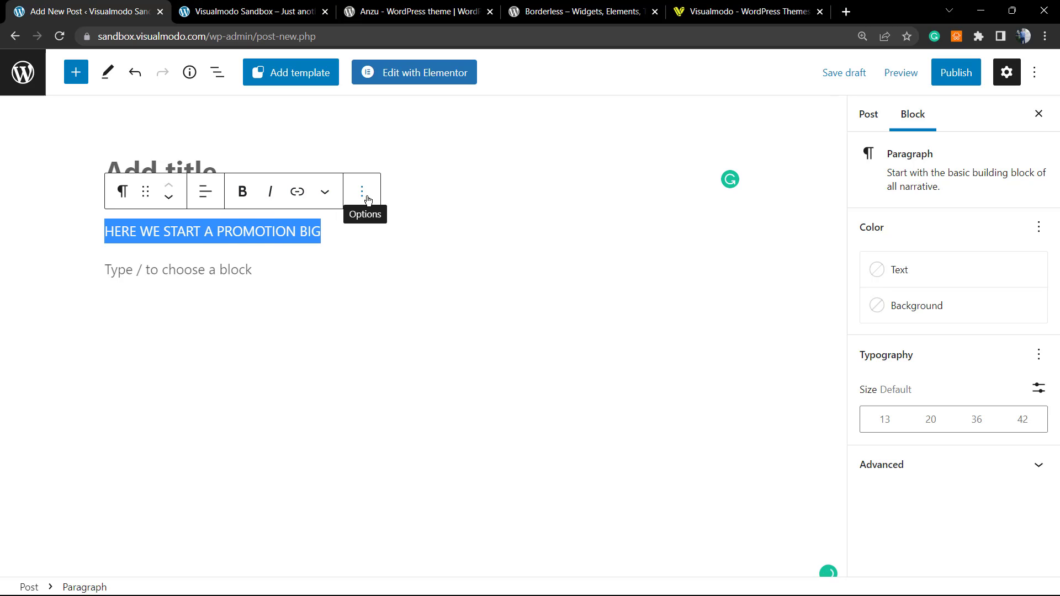
left_click(935, 271)
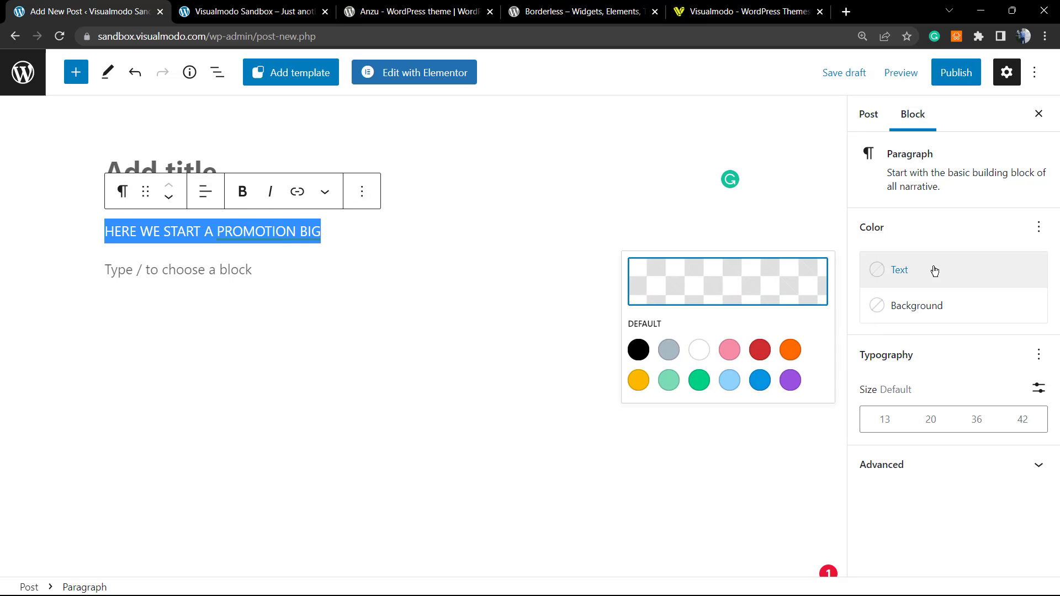
left_click(699, 349)
left_click(331, 260)
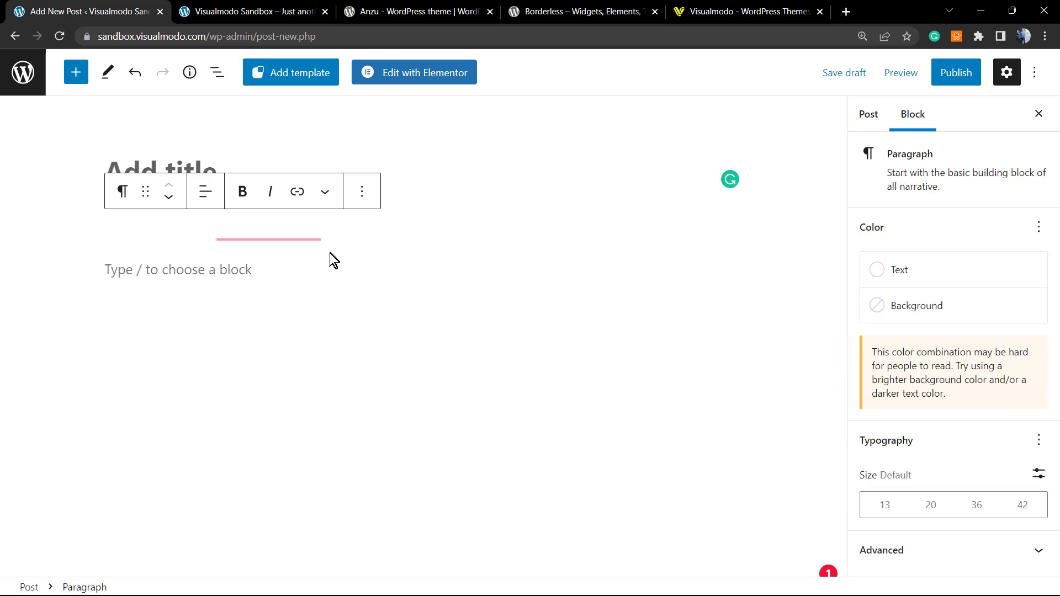
triple_click(363, 236)
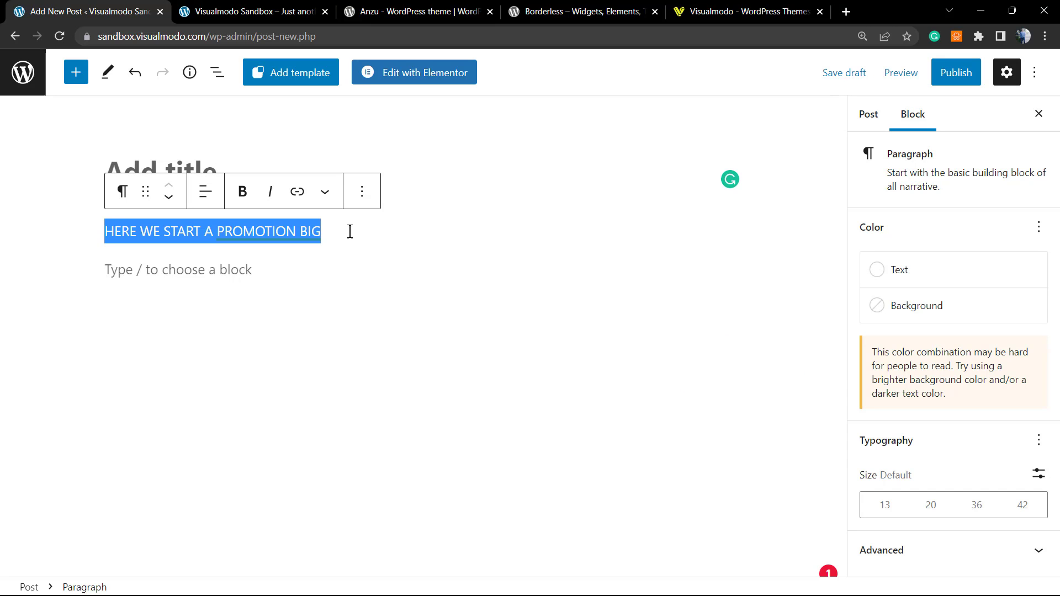
Step: From the live site, go to Customizer > Header > Notification Bar and select its content text
left_click(230, 10)
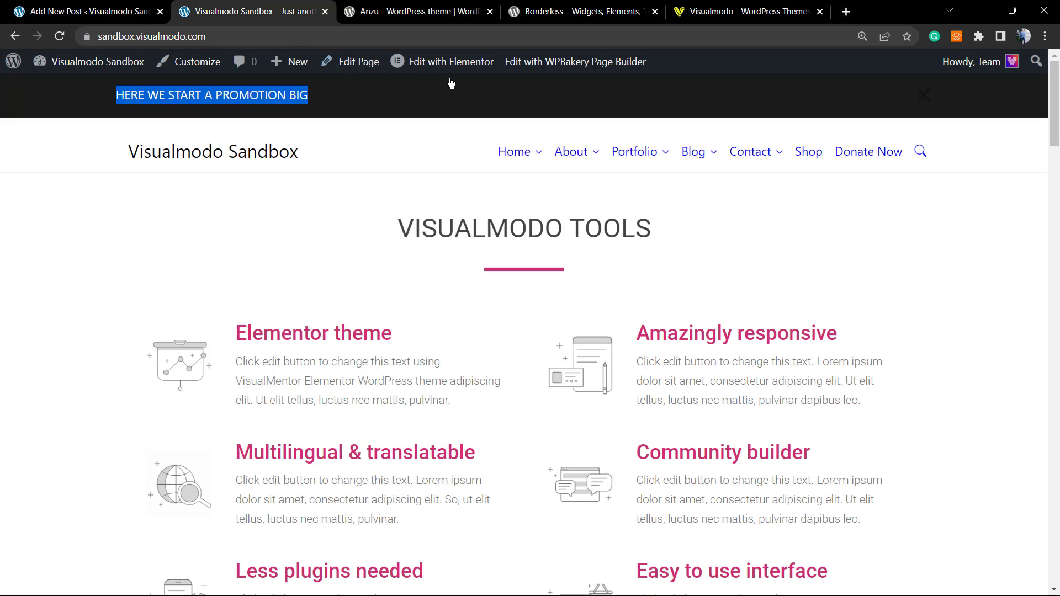
left_click(200, 68)
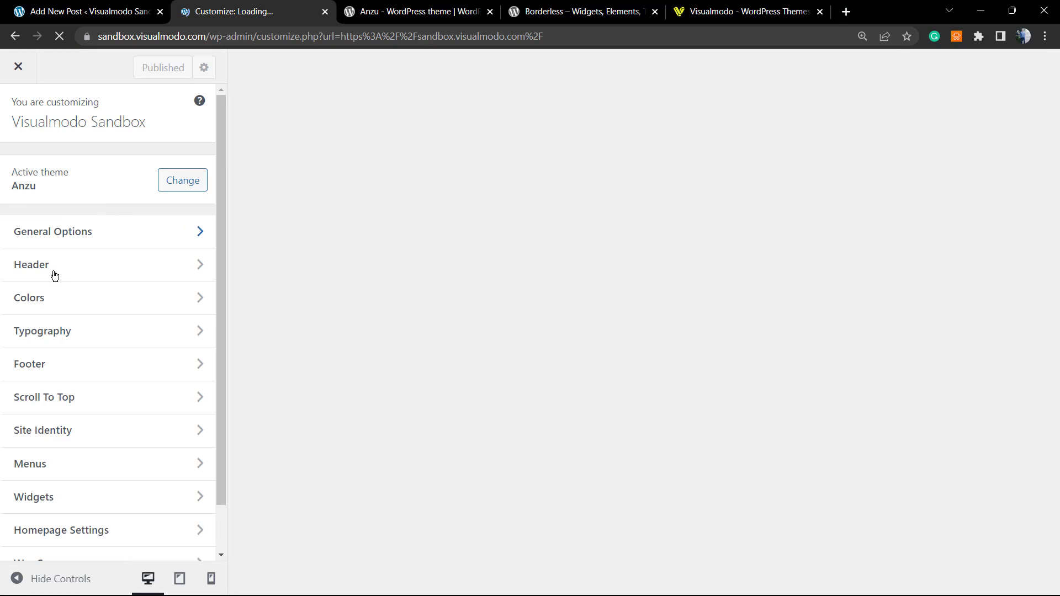
left_click(75, 263)
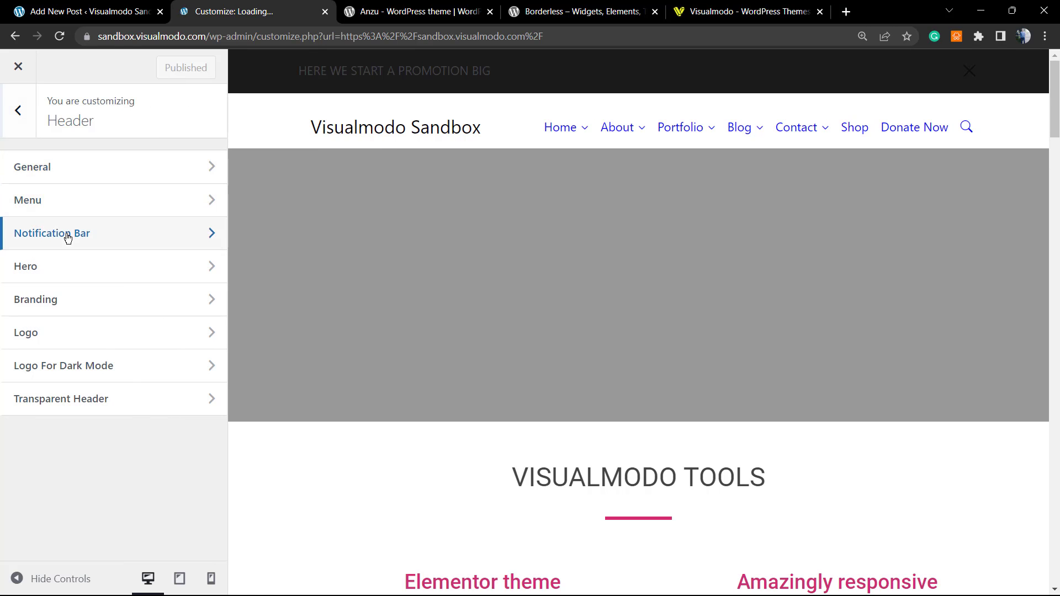
left_click(67, 234)
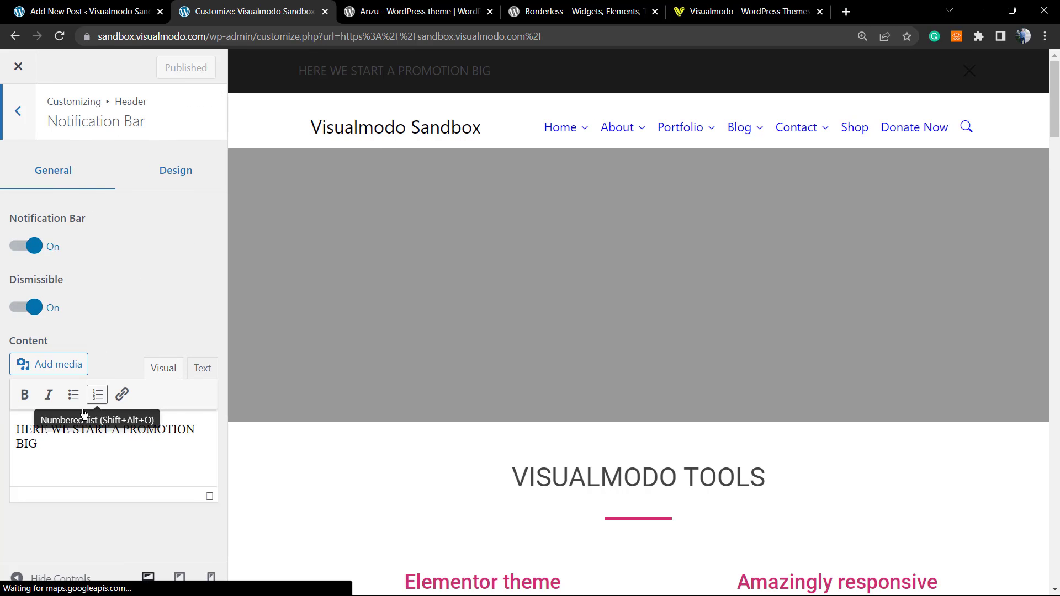
triple_click(95, 432)
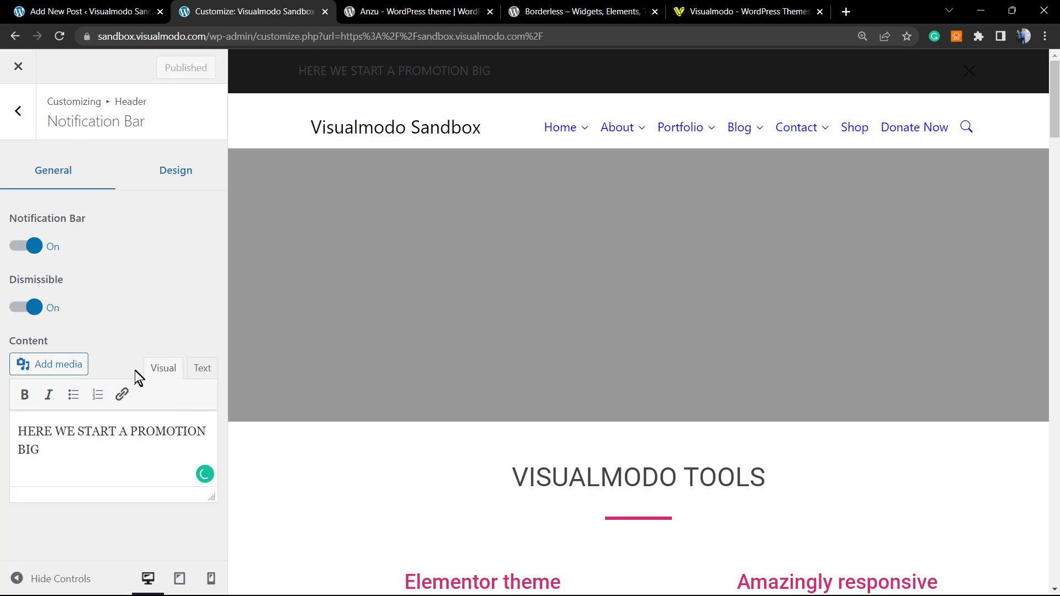
triple_click(75, 439)
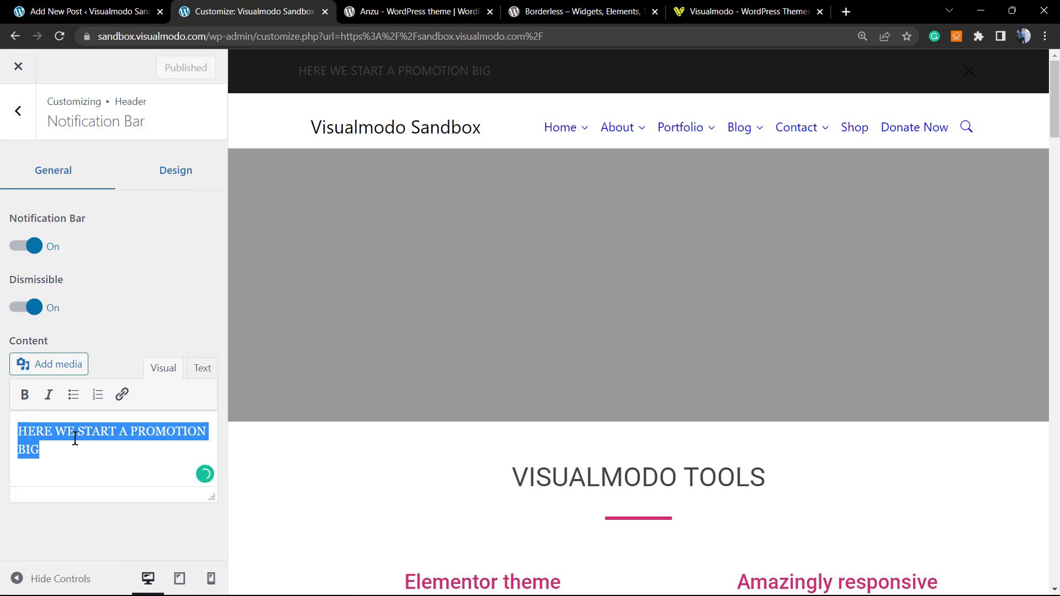
left_click(122, 12)
Step: Show the promotion paragraph as HTML, <p class="has-white-color has-text-color">, and start selecting it
left_click(239, 264)
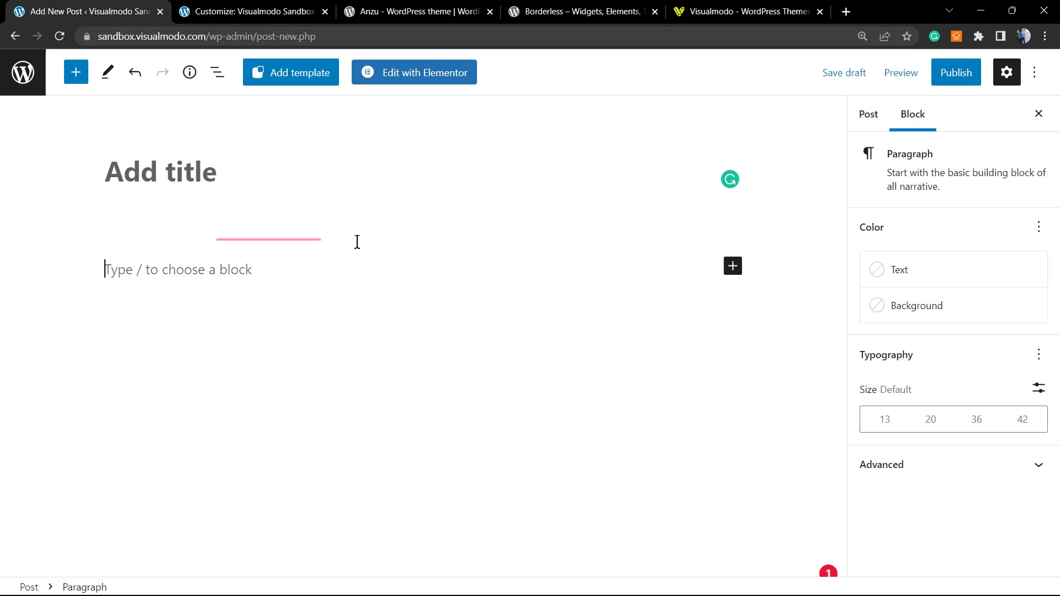
triple_click(358, 242)
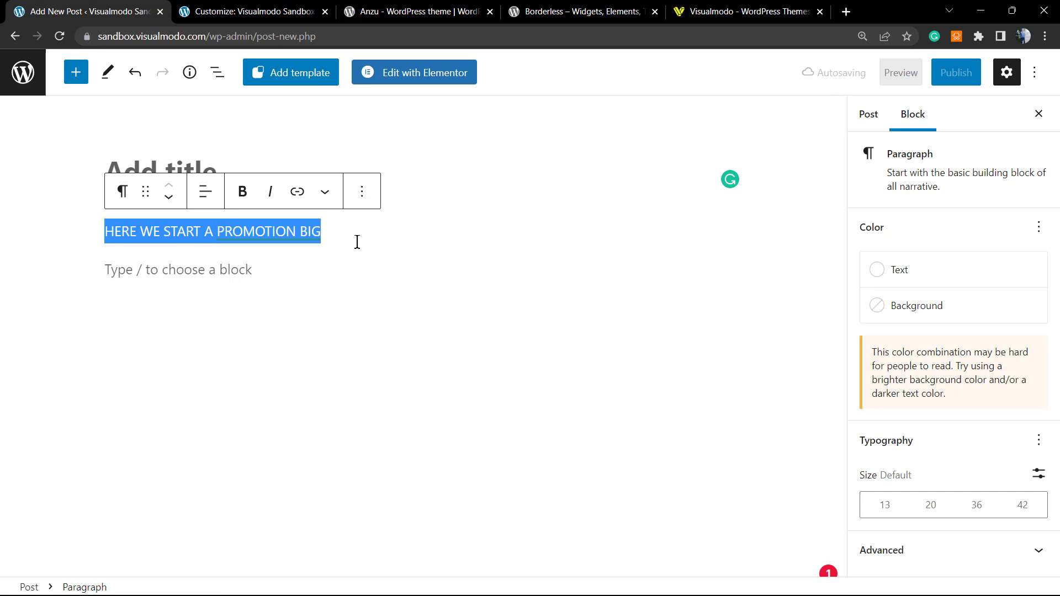
left_click(363, 198)
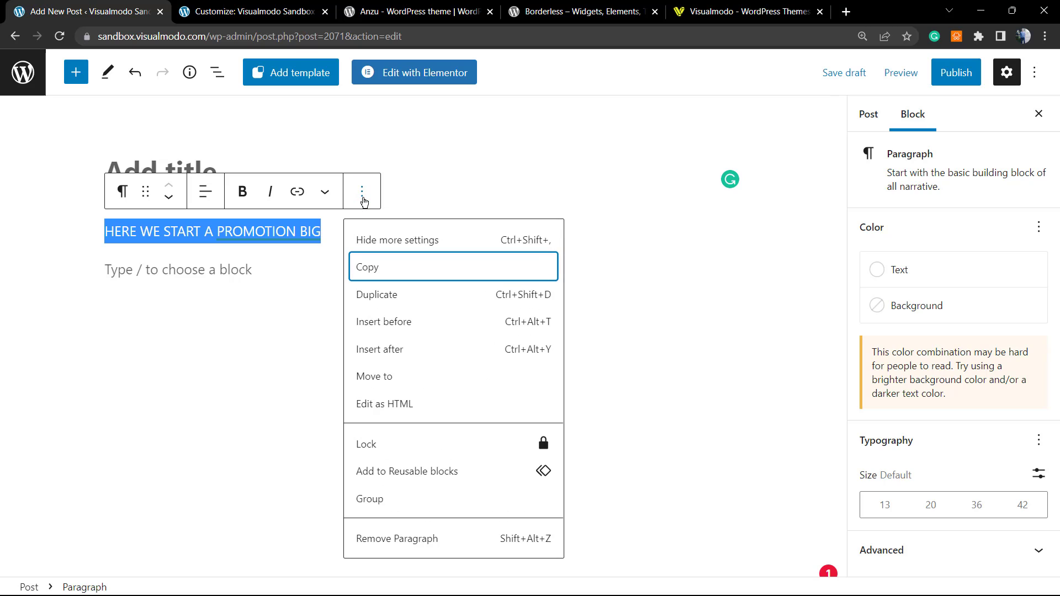
left_click(418, 405)
double_click(281, 240)
Step: Paste the has-white-color HTML over the notification bar content in the Text view
triple_click(281, 241)
key("ctrl+c")
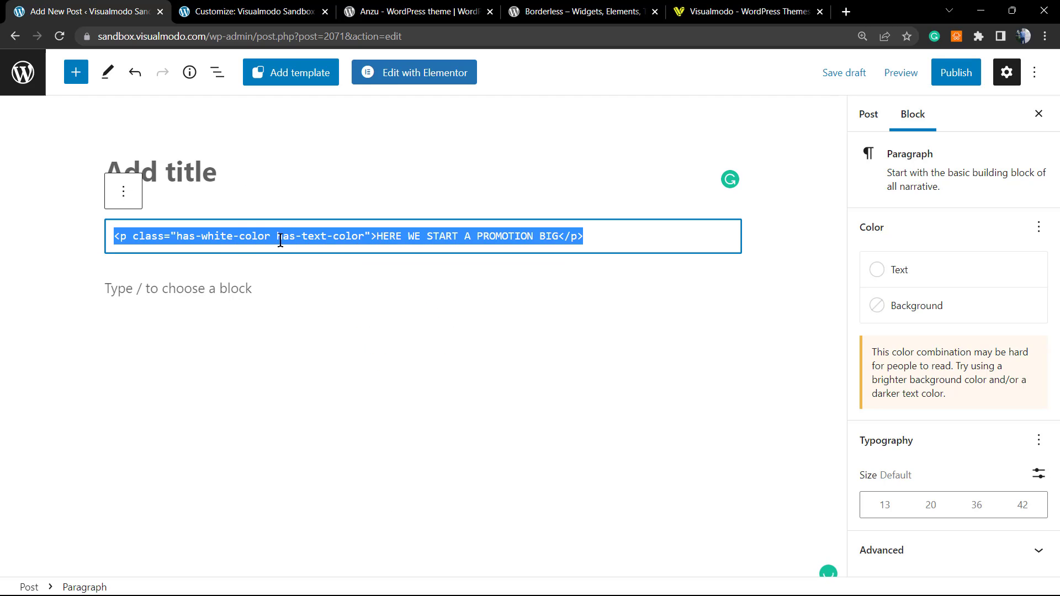
left_click(249, 11)
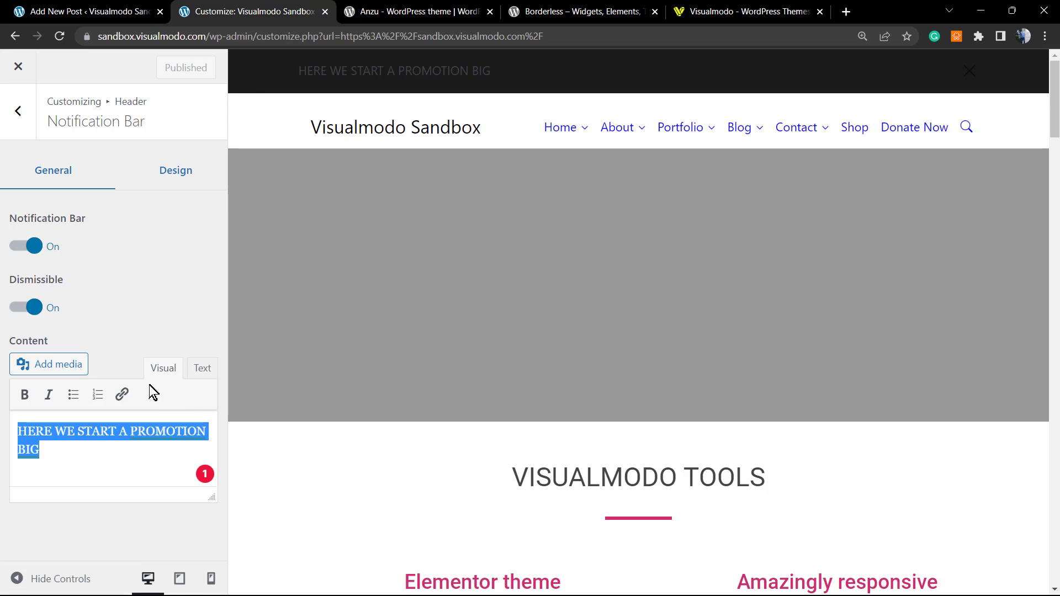
left_click(213, 368)
left_click(206, 369)
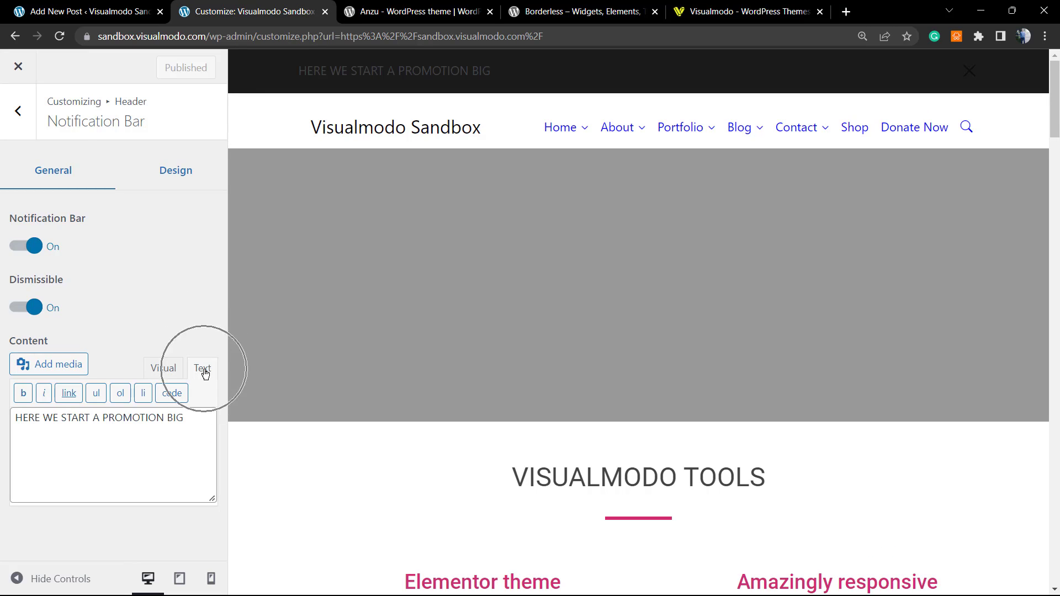
triple_click(115, 420)
key("ctrl+v")
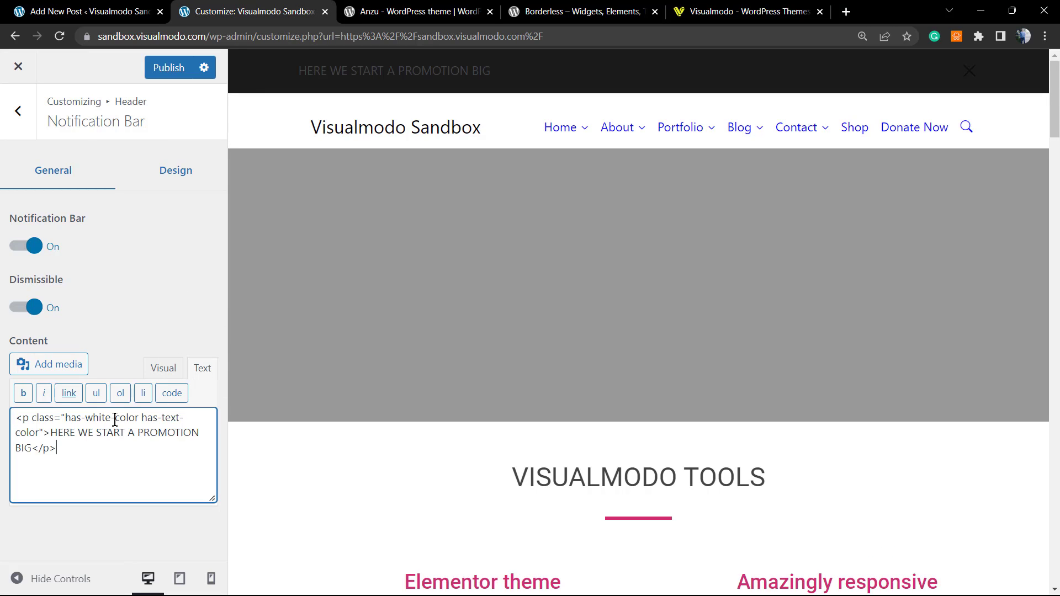
left_click(163, 369)
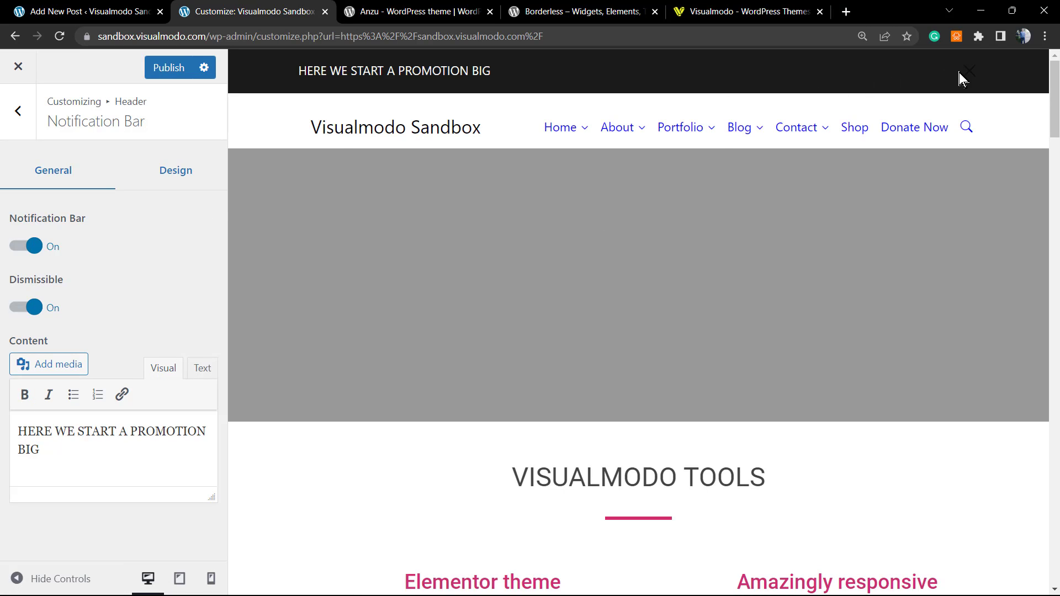
Step: Recheck the notification bar's HTML content, select all of it, and return to the post editor
triple_click(364, 68)
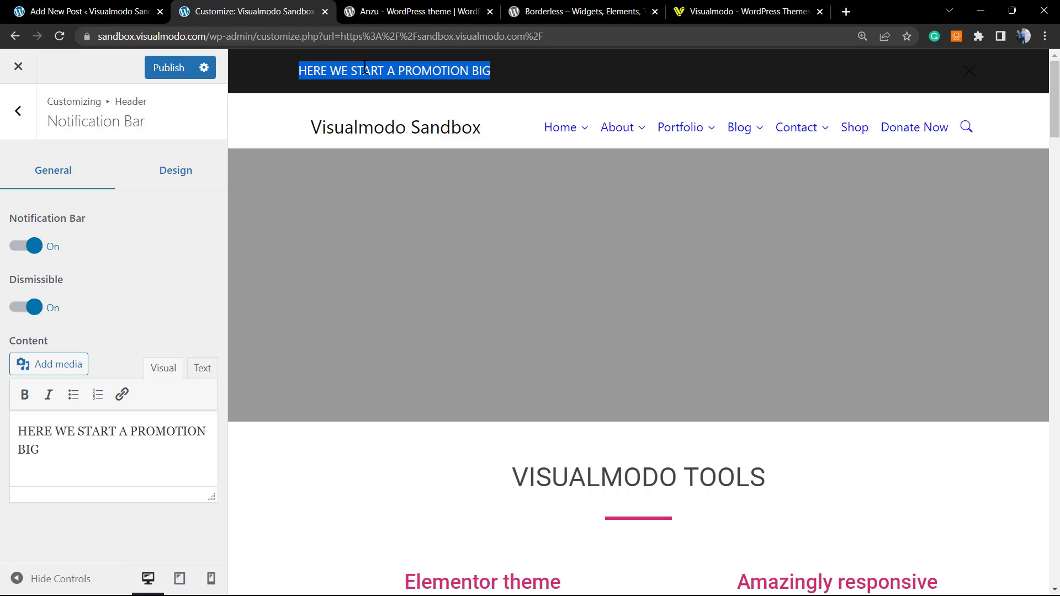
left_click(201, 367)
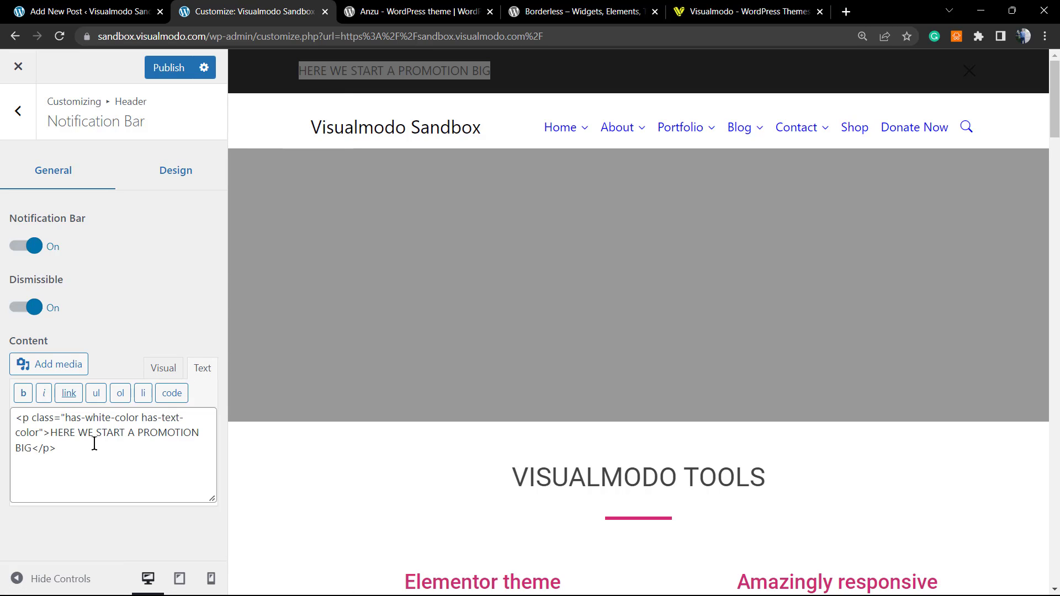
left_click(88, 445)
key("ctrl+a")
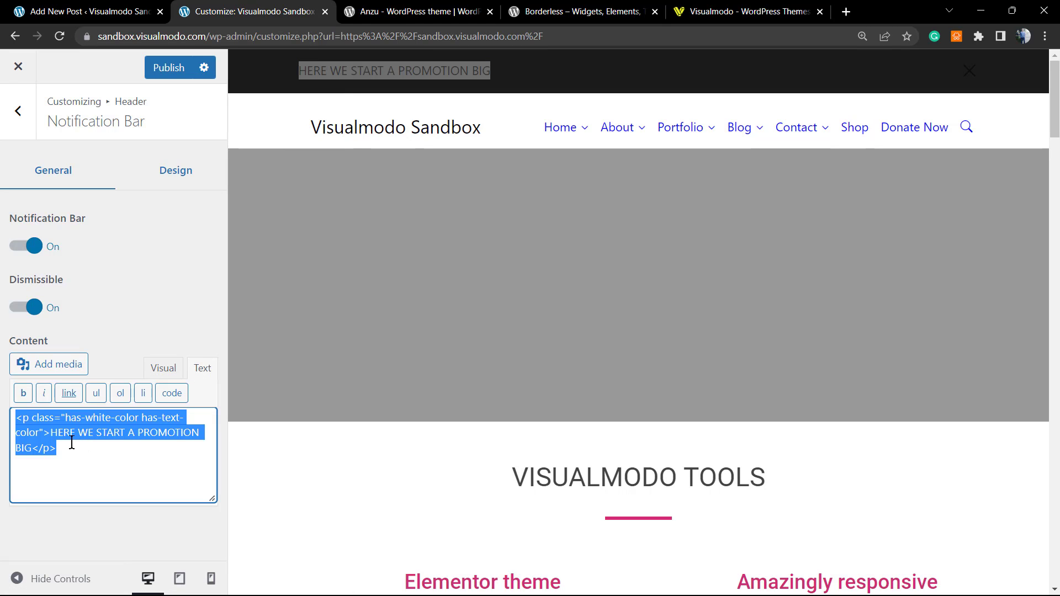
left_click(83, 11)
Step: Open the HTML block's options menu, then return to the Customizer's notification bar settings
left_click(386, 276)
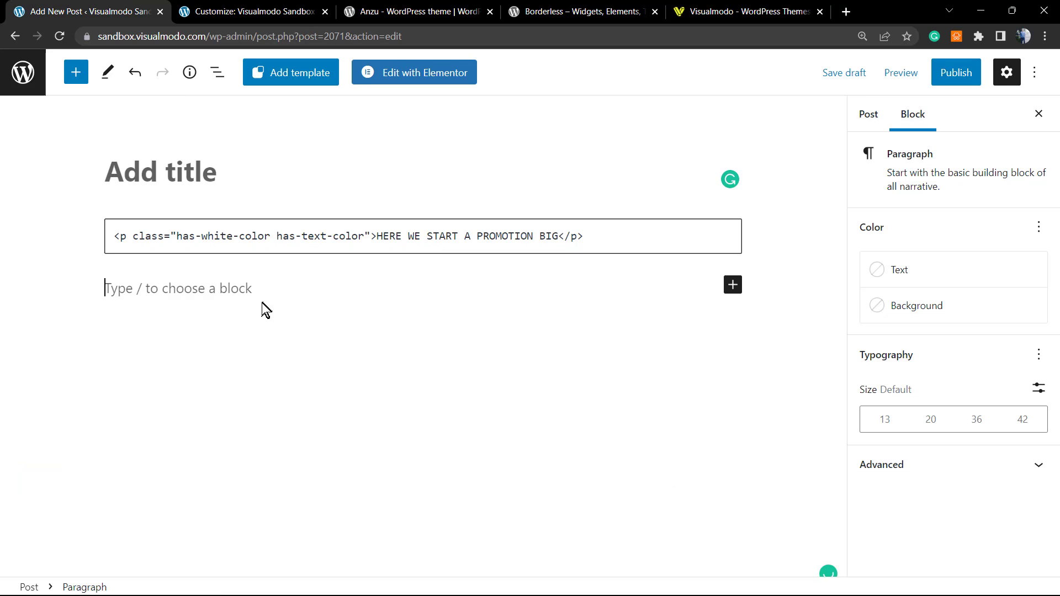
right_click(277, 236)
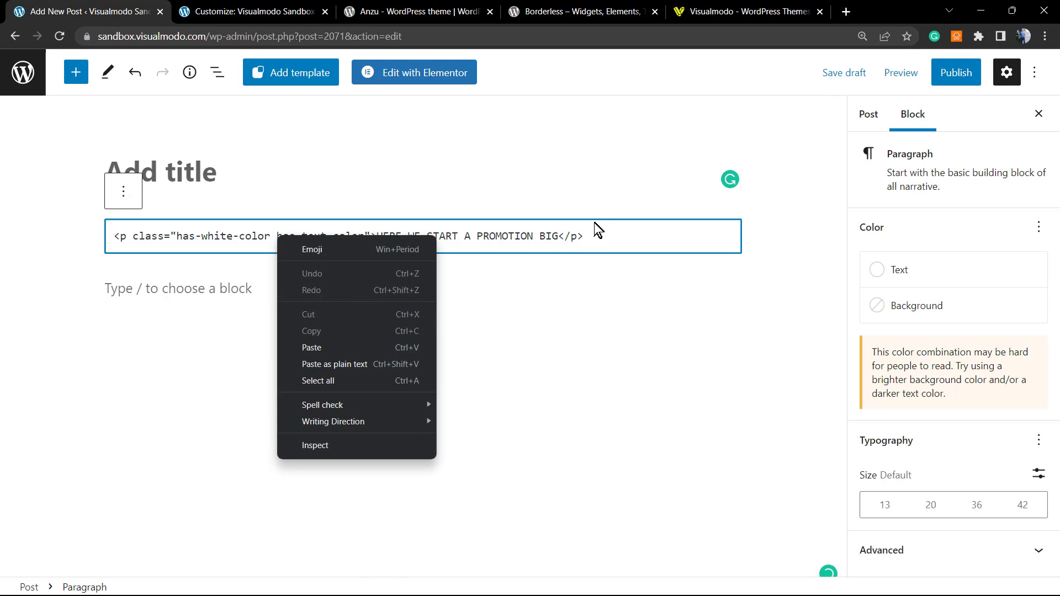
left_click(586, 236)
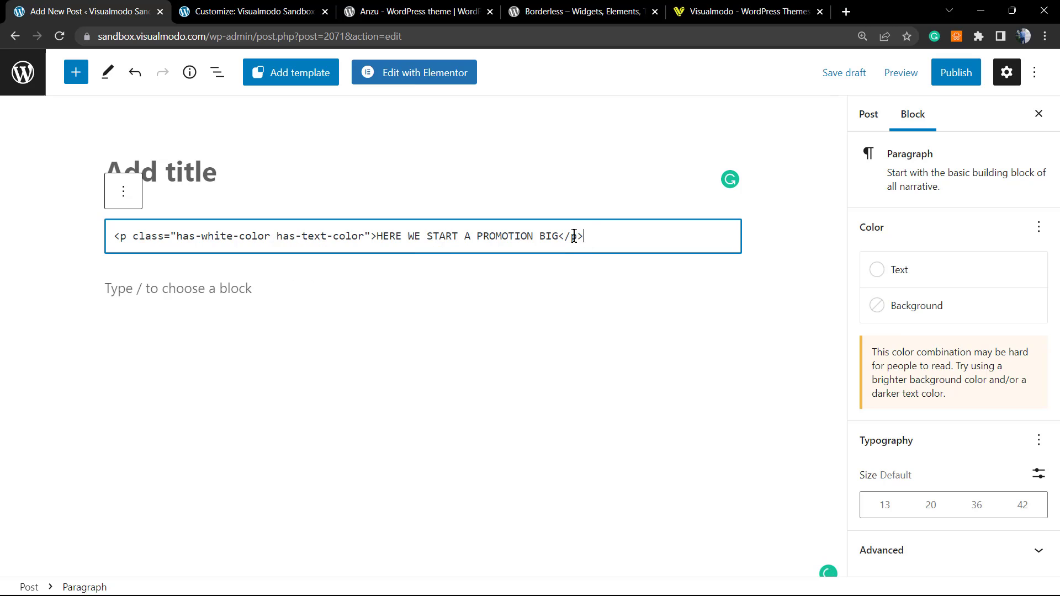
left_click(117, 198)
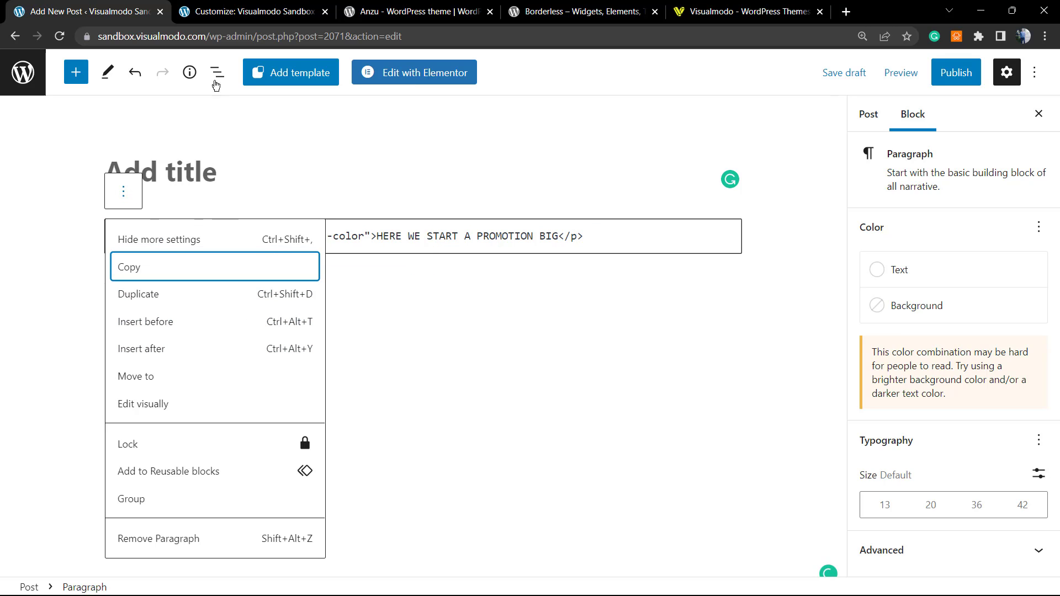
key("ctrl+Tab")
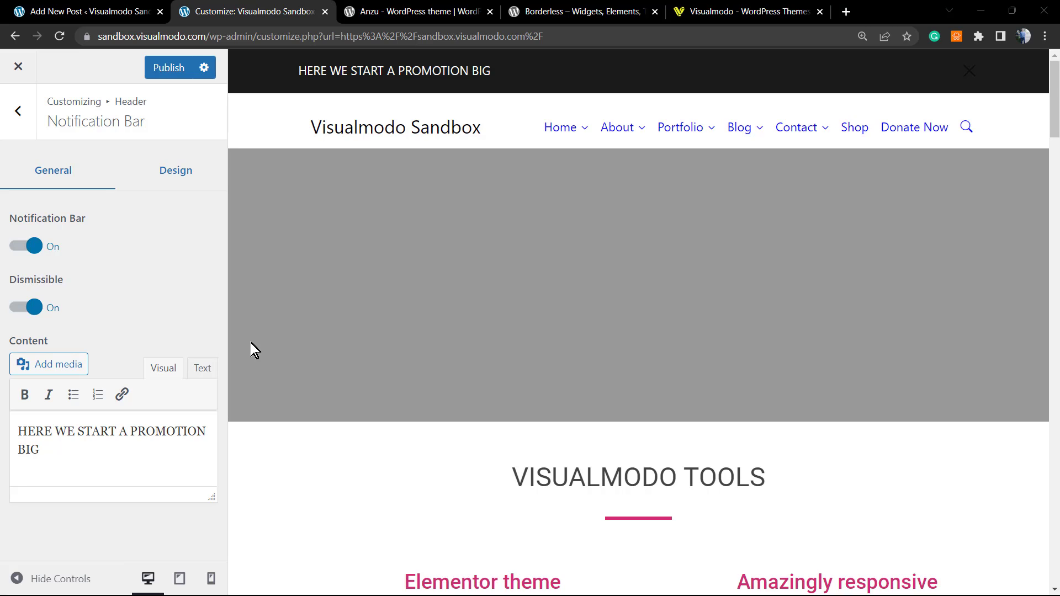
Step: Review the notification's HTML source, then go to Colors > Theme Color
left_click(207, 372)
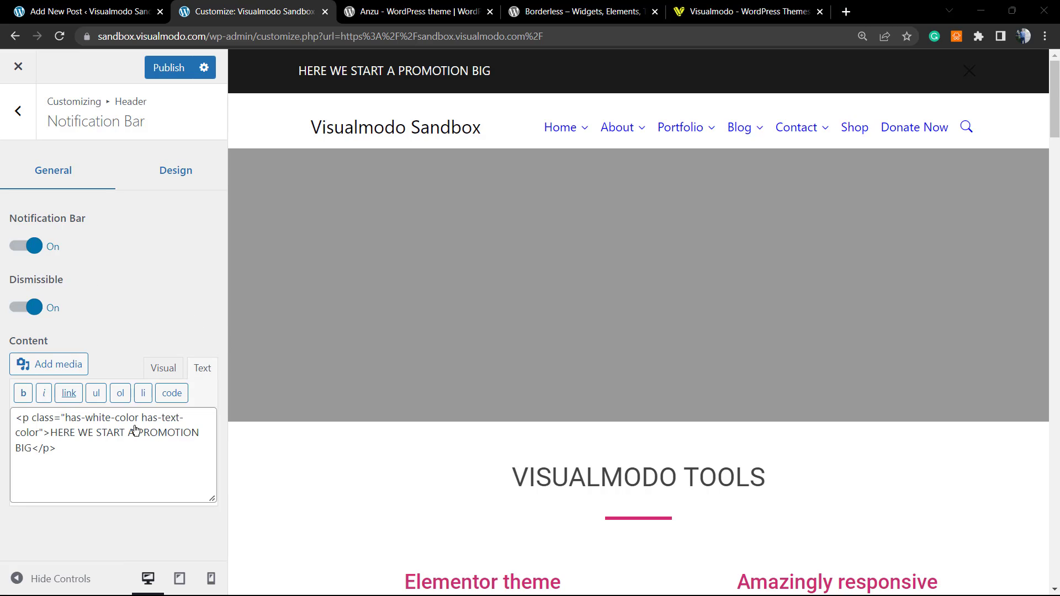
triple_click(73, 418)
left_click(18, 111)
left_click(19, 115)
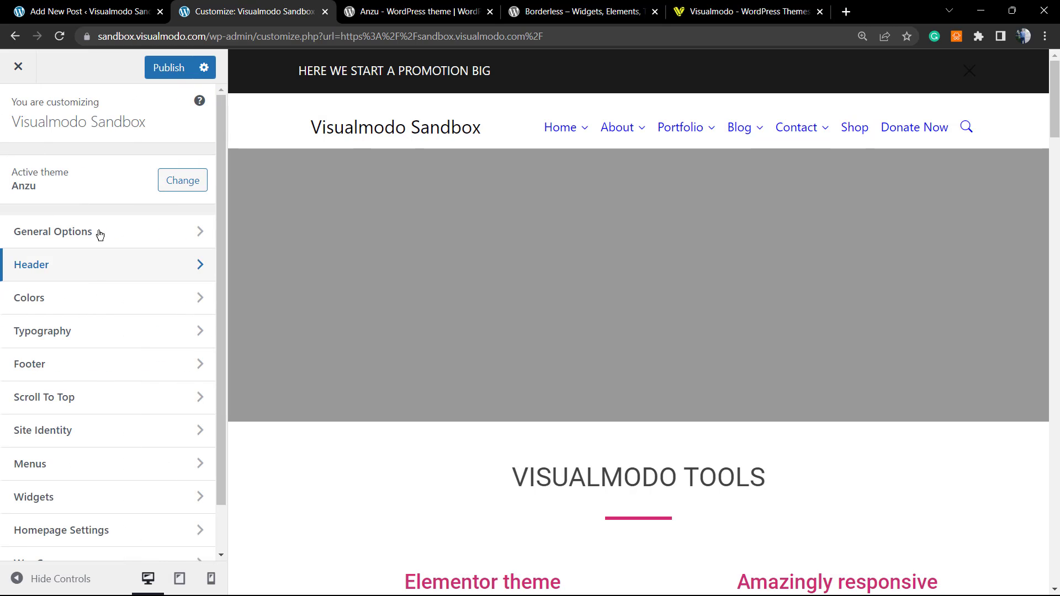
left_click(84, 298)
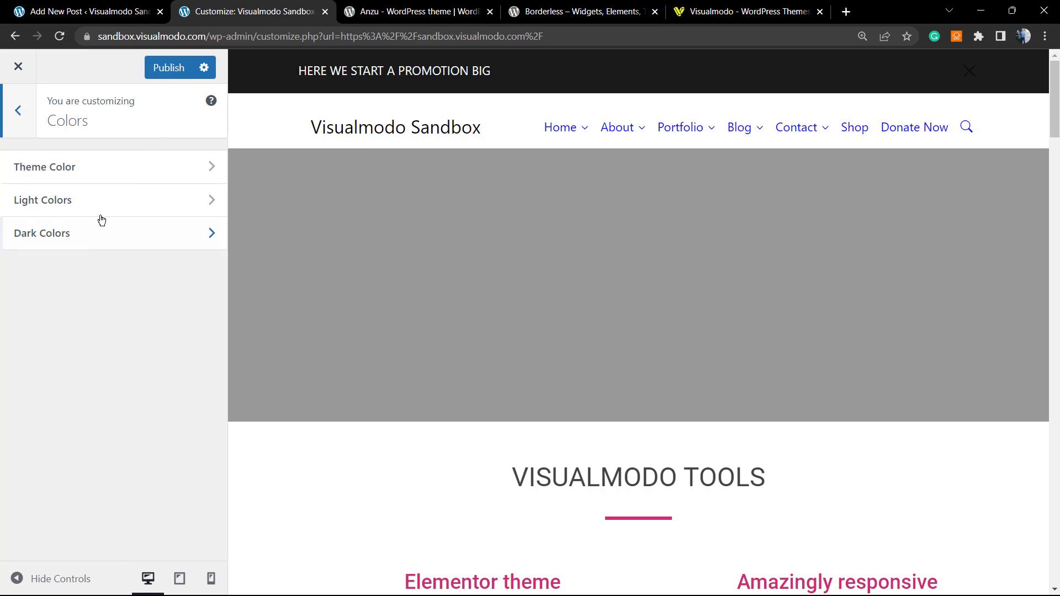
left_click(98, 172)
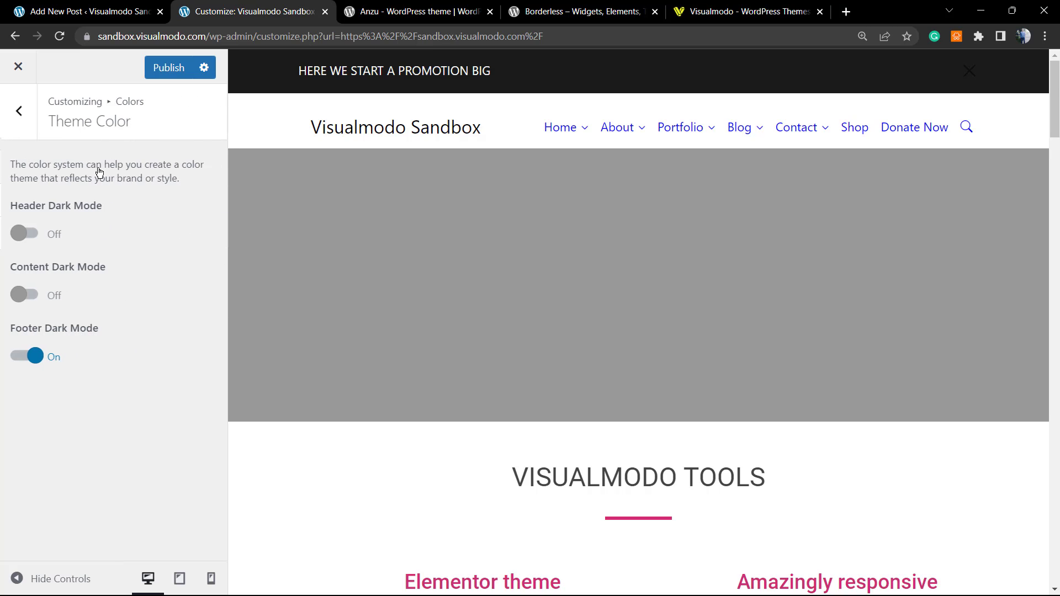
Step: Turn Header Dark Mode on and look through the Dark Colors settings
left_click(33, 236)
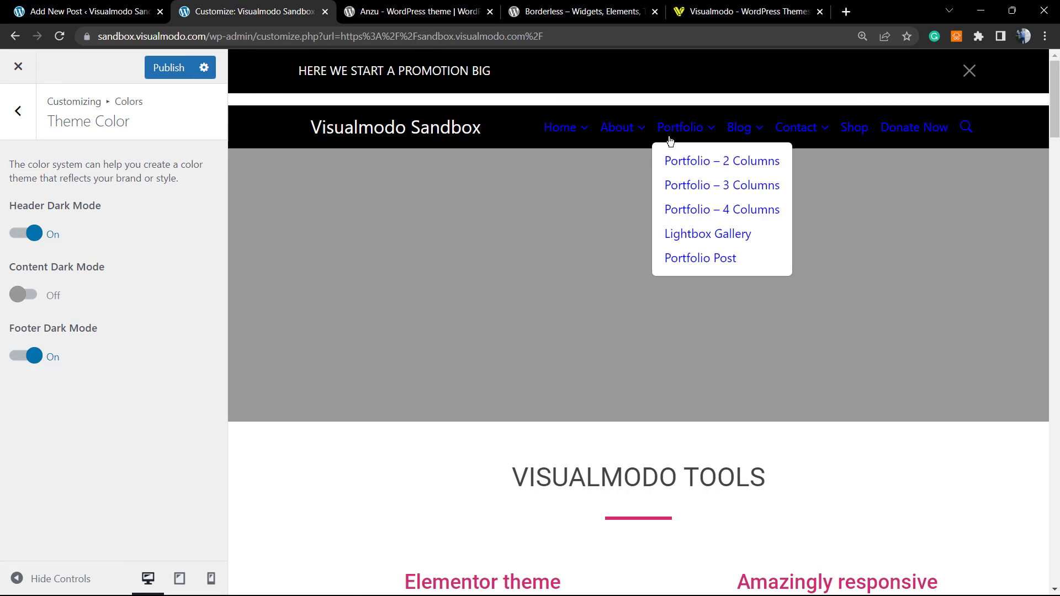
left_click(18, 113)
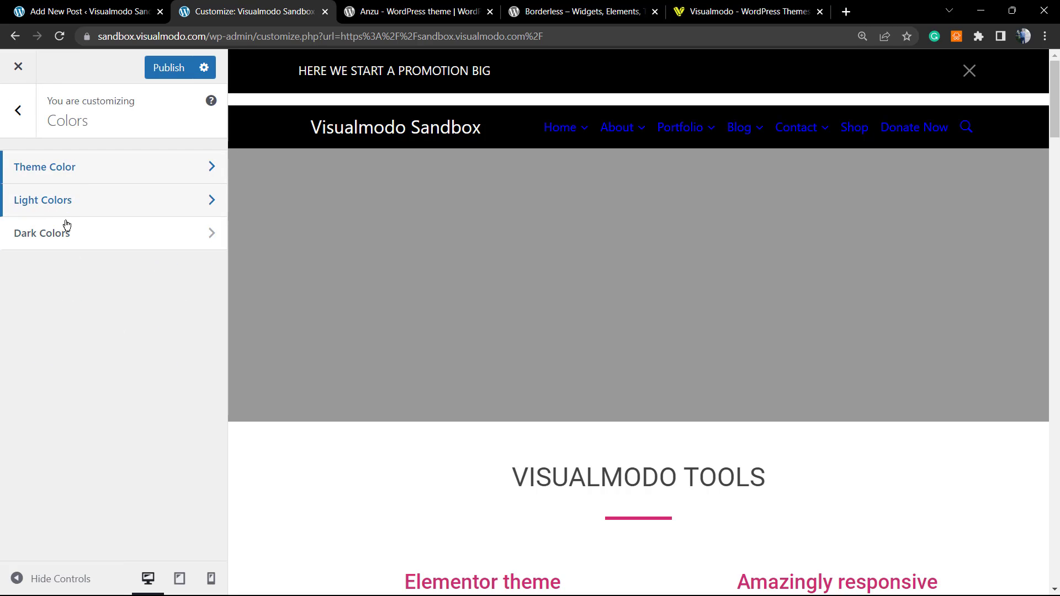
left_click(65, 239)
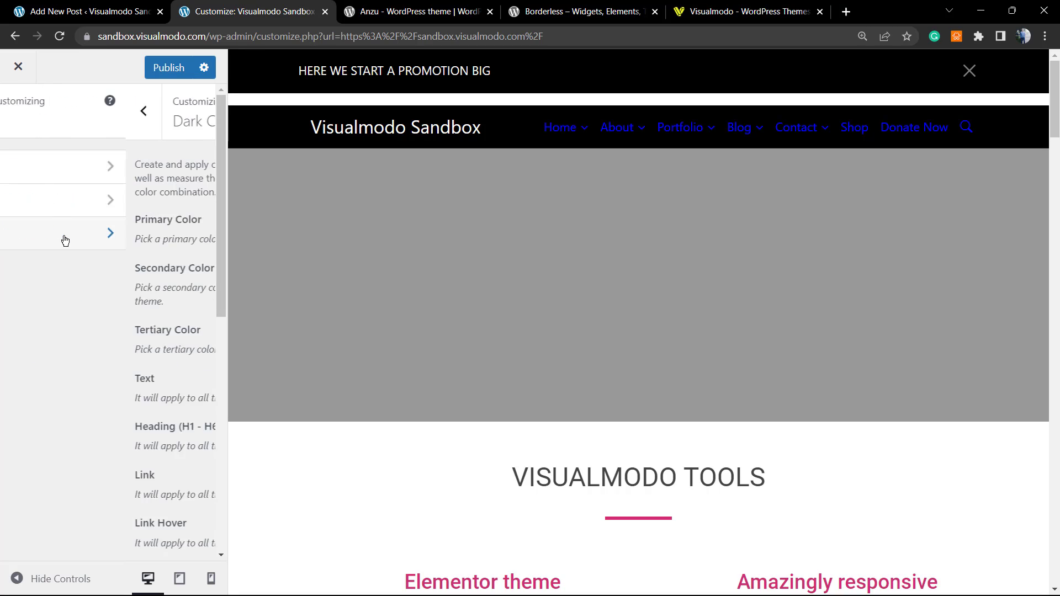
scroll(135, 354, "down", 1)
scroll(133, 357, "down", 1)
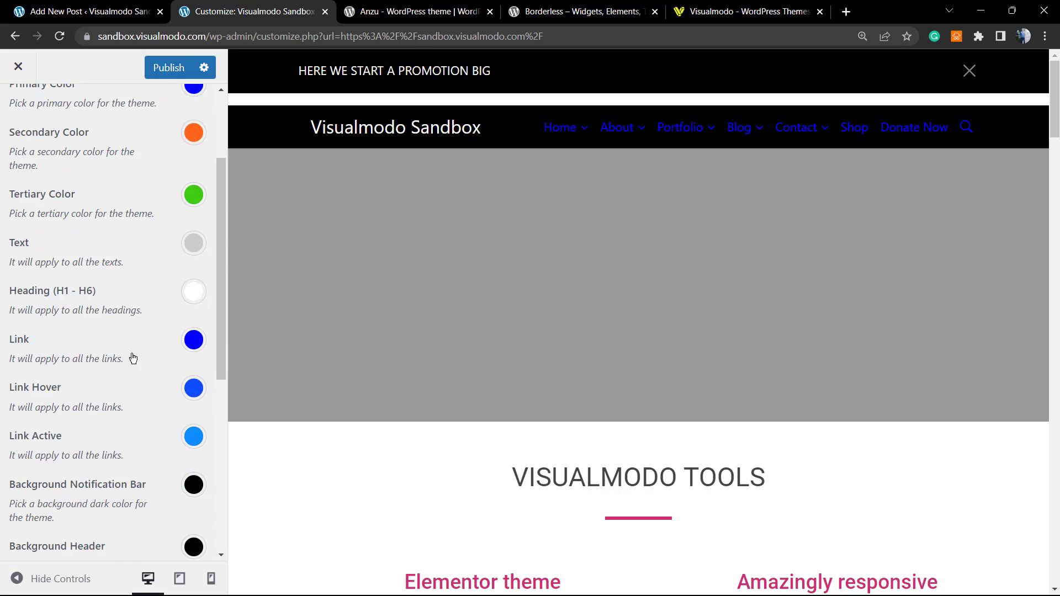
scroll(110, 298, "up", 2)
Step: Return to Header > Notification Bar, then move to the Anzu theme page
left_click(23, 126)
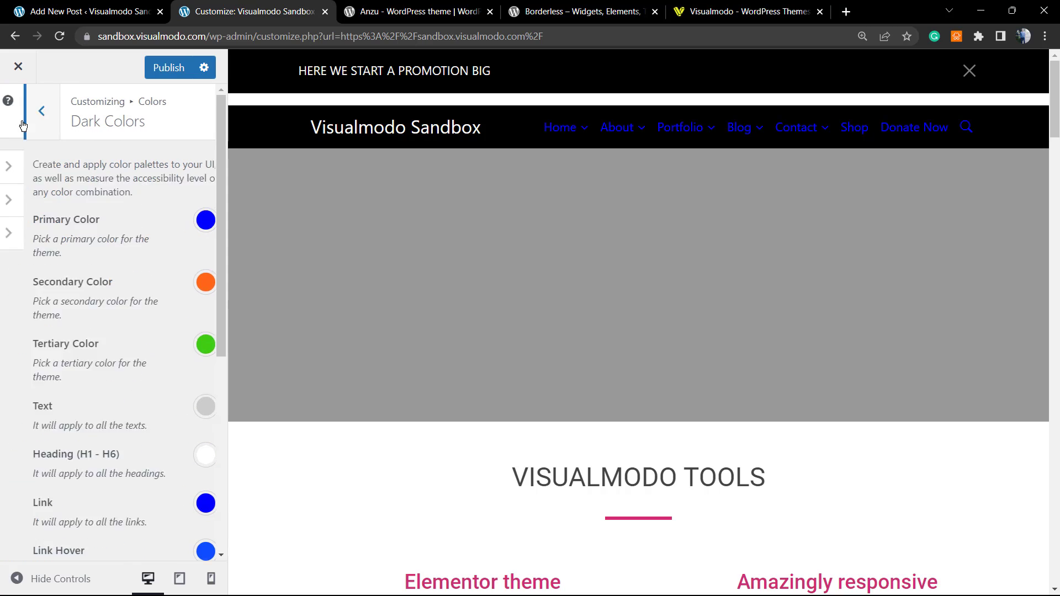
left_click(23, 125)
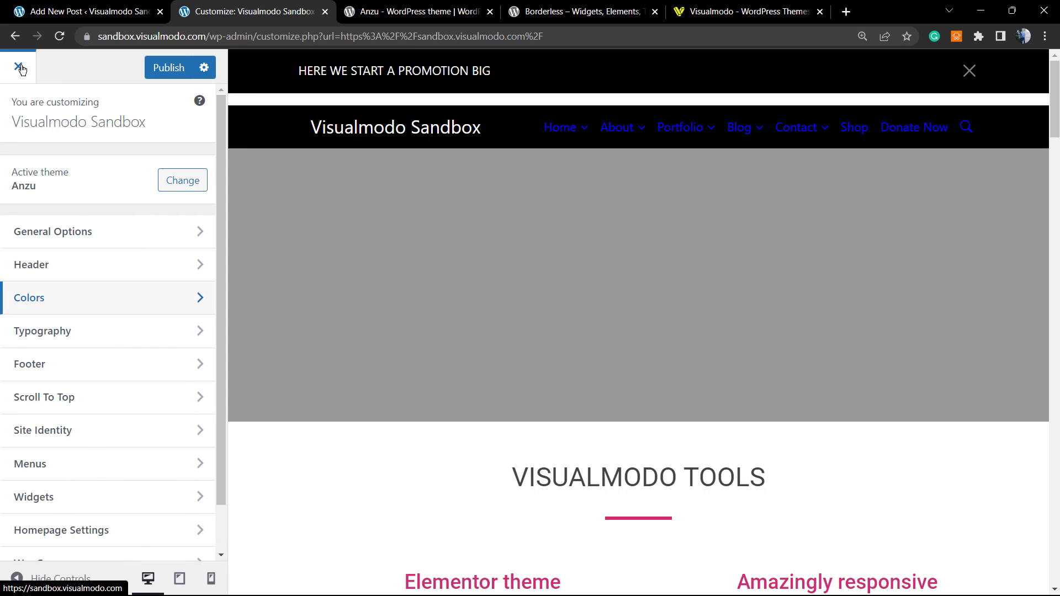
left_click(115, 265)
left_click(78, 233)
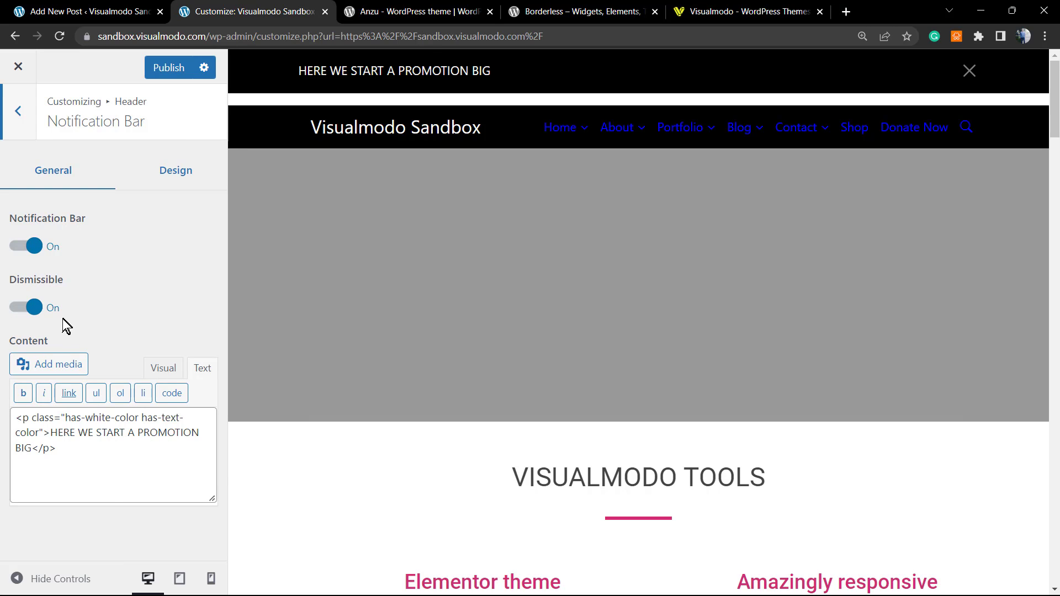
left_click(407, 10)
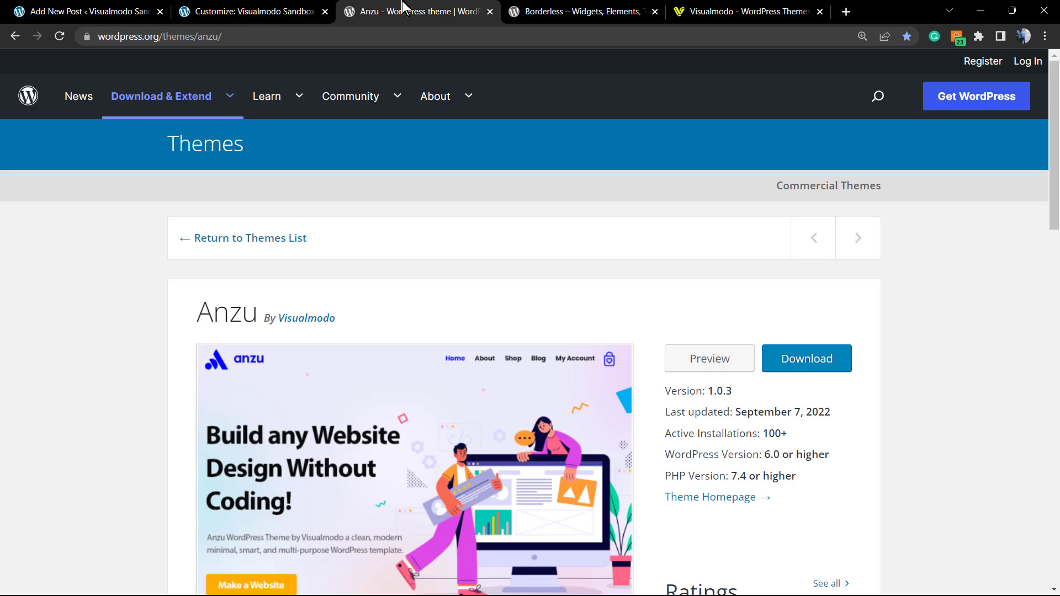
Step: Highlight the Anzu By Visualmodo heading and the Borderless plugin name, then go to Visualmodo
triple_click(218, 328)
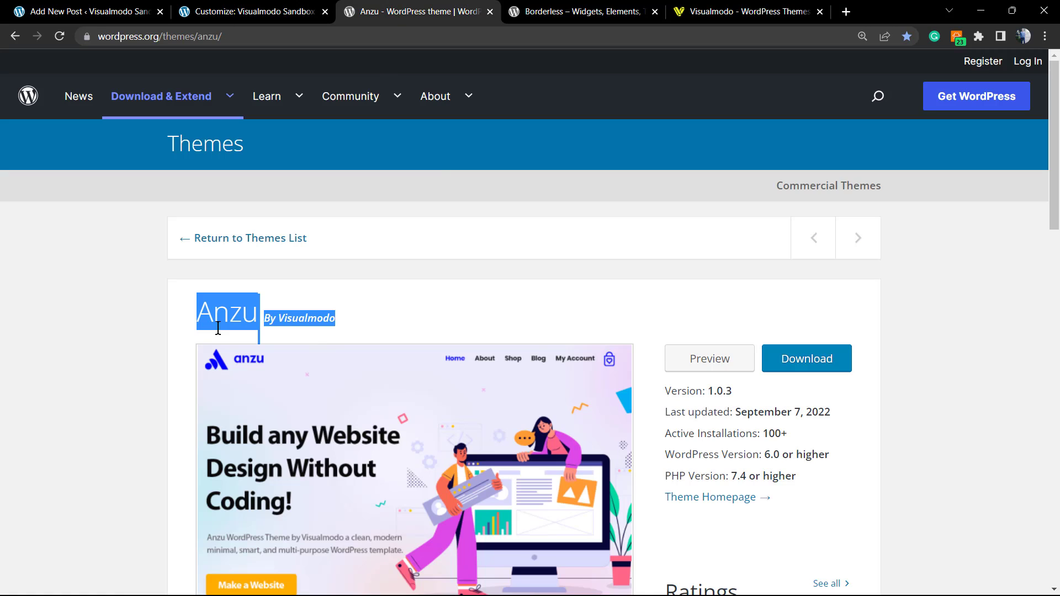
left_click(559, 10)
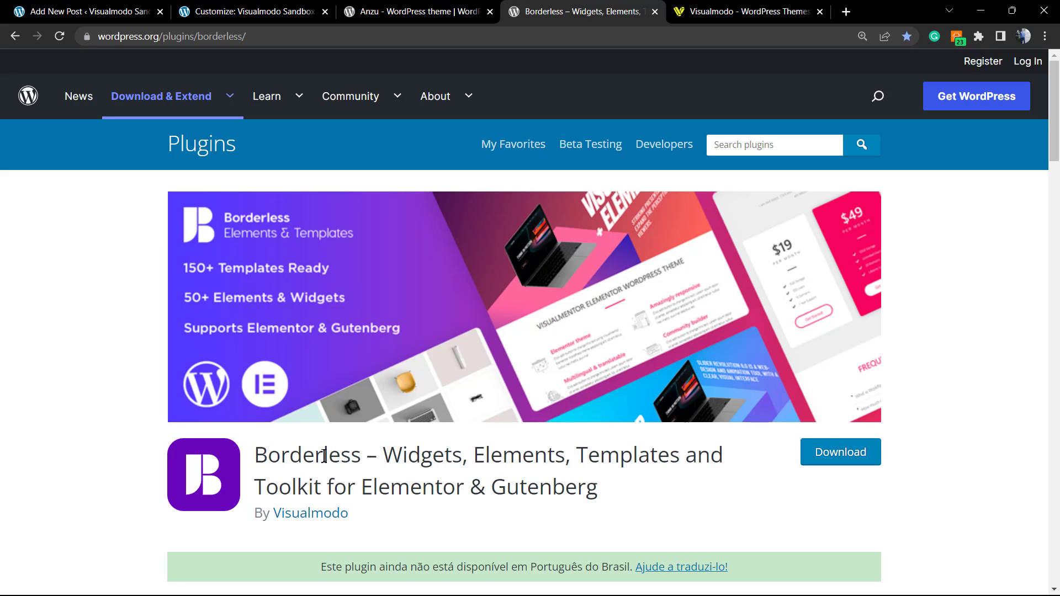
double_click(306, 456)
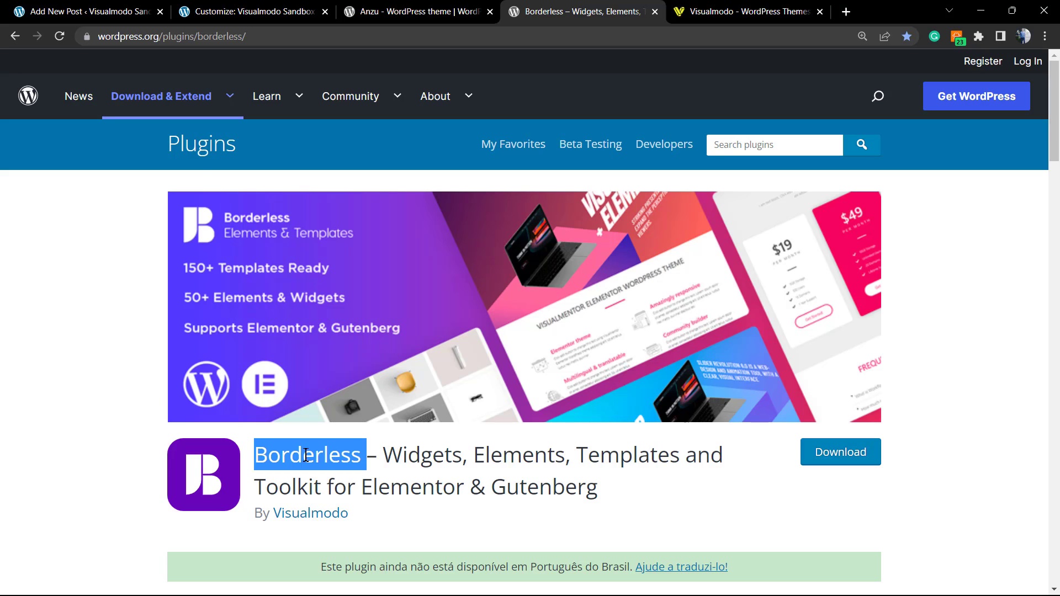
left_click(306, 455)
double_click(305, 453)
left_click(292, 451)
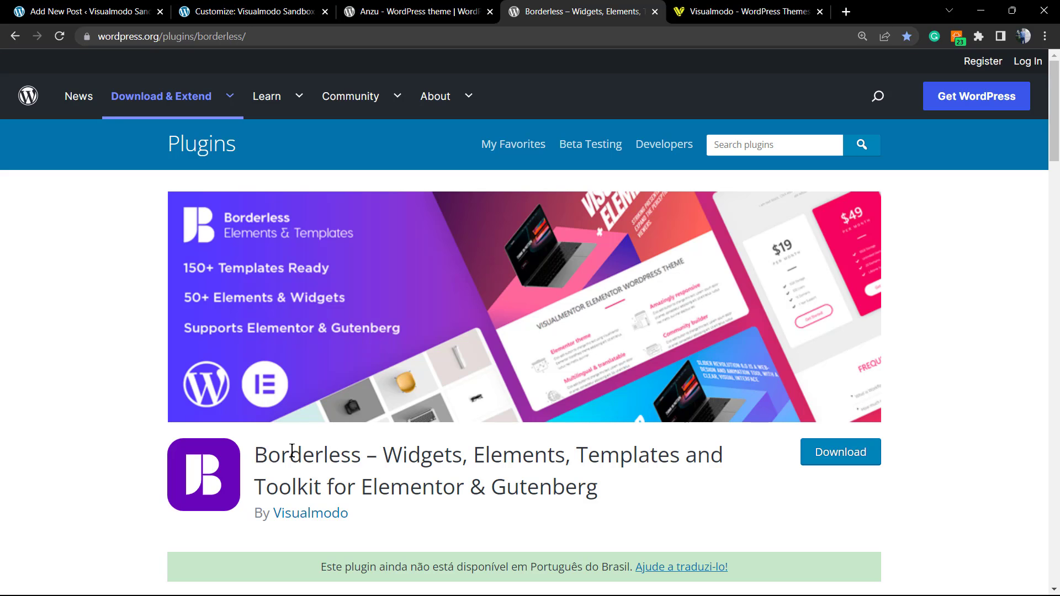
left_click(425, 10)
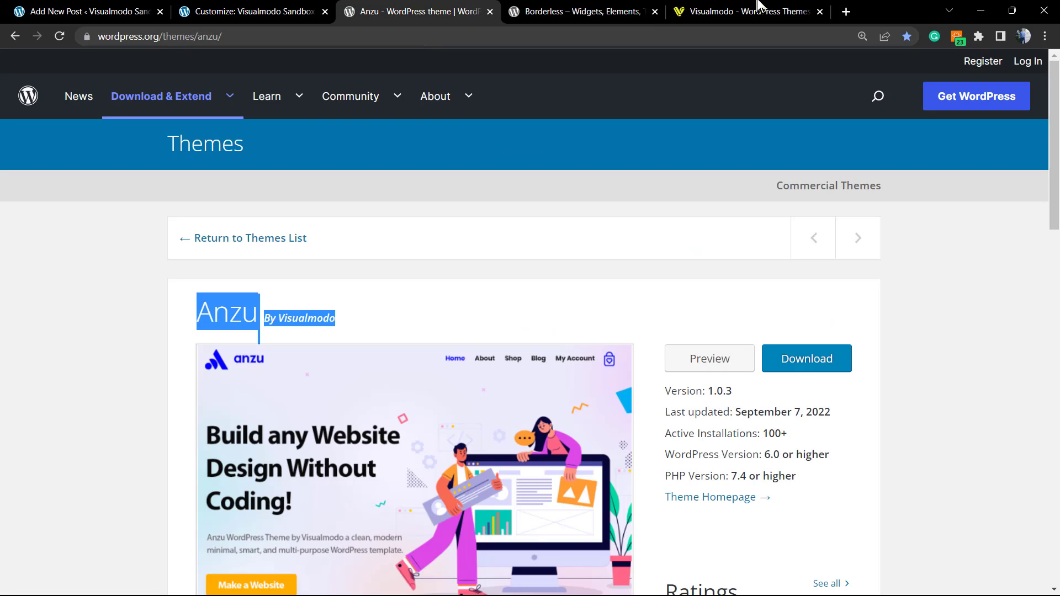
left_click(755, 5)
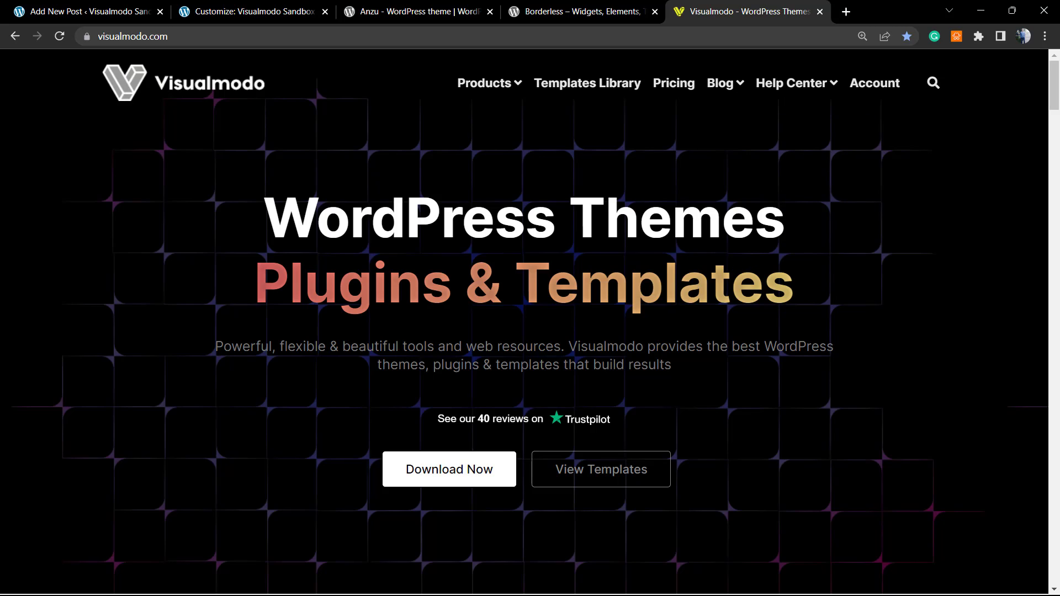
Step: Browse the Templates Library through templates like Makeup, Firebrigade and Aromatherapy
left_click(592, 84)
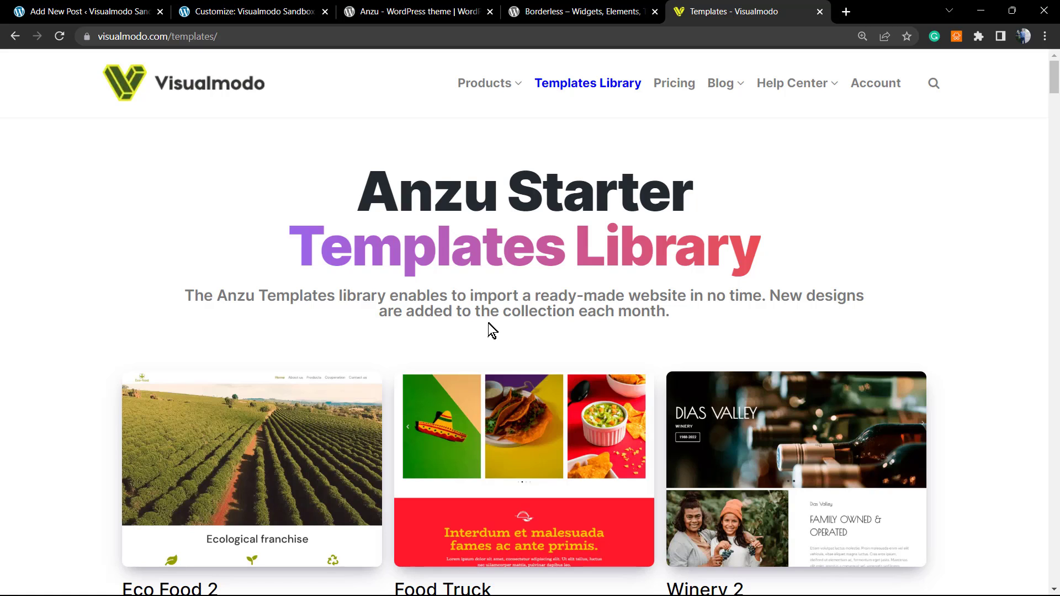
scroll(480, 326, "down", 5)
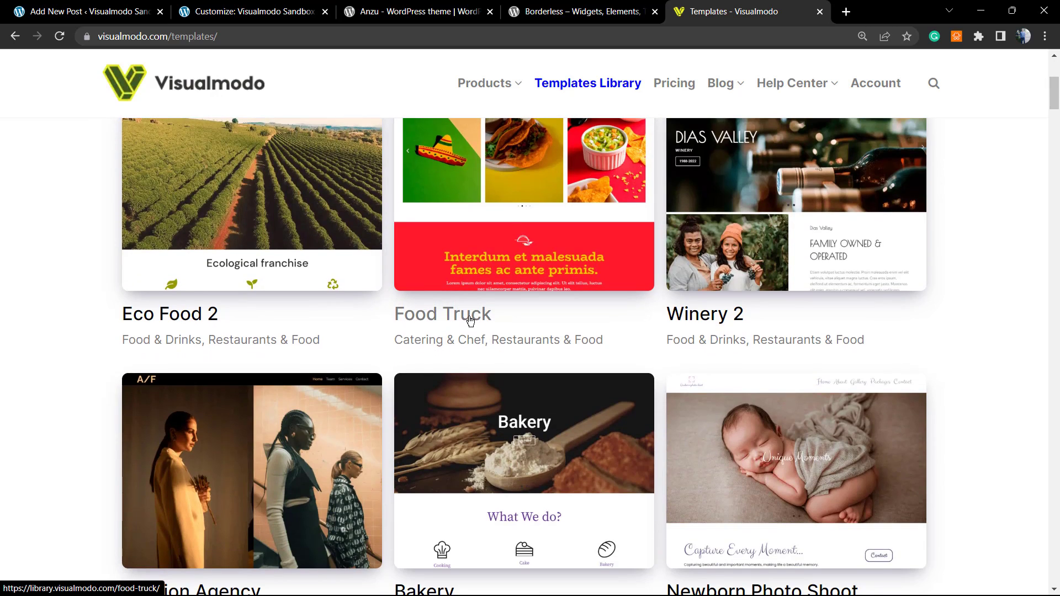
scroll(470, 322, "down", 1)
scroll(468, 323, "up", 4)
scroll(466, 324, "down", 5)
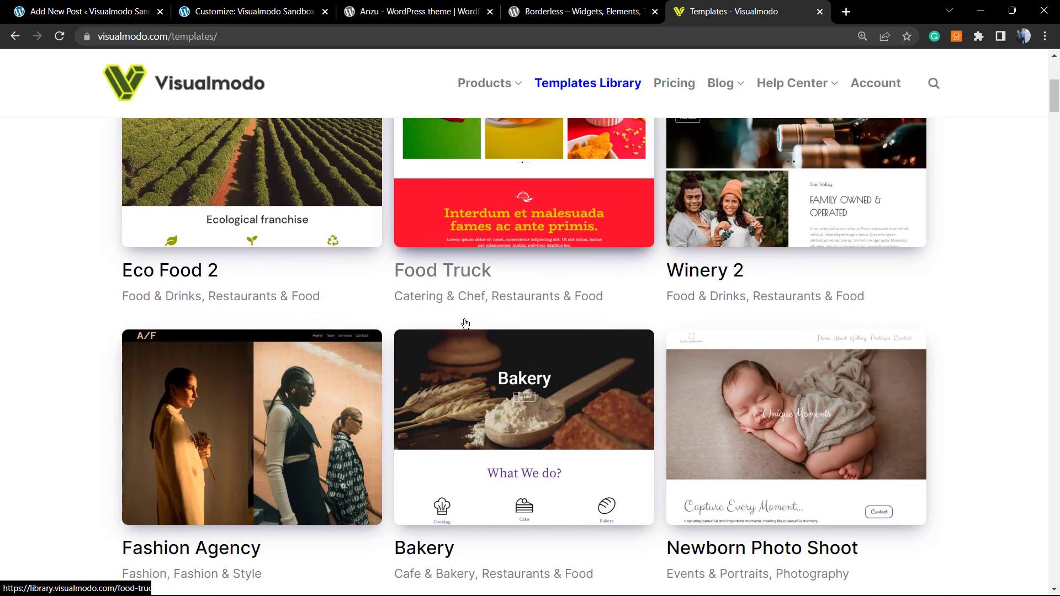
scroll(465, 325, "down", 14)
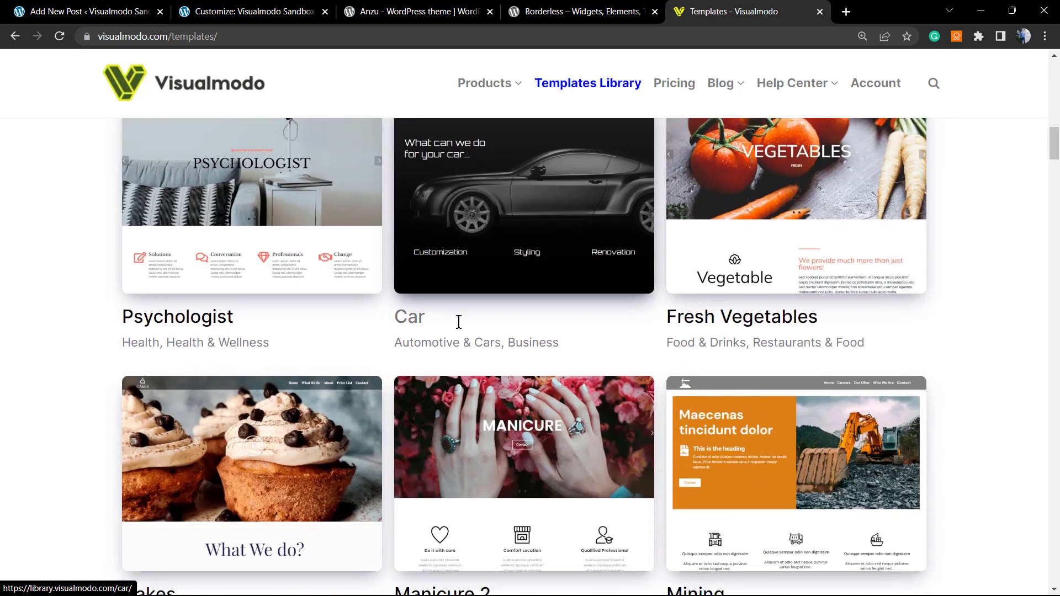
scroll(458, 322, "down", 14)
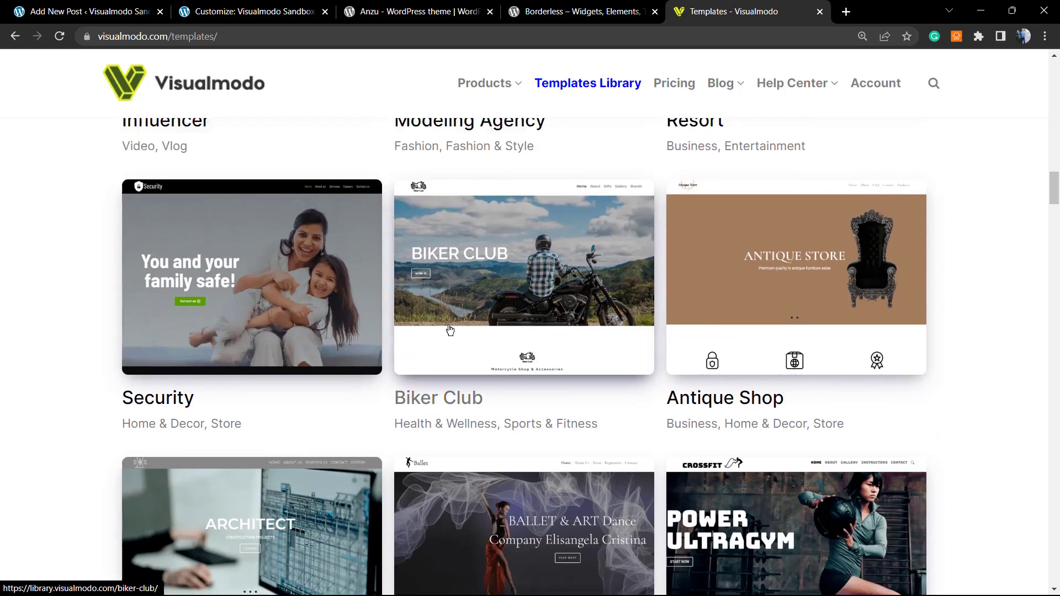
scroll(450, 330, "down", 10)
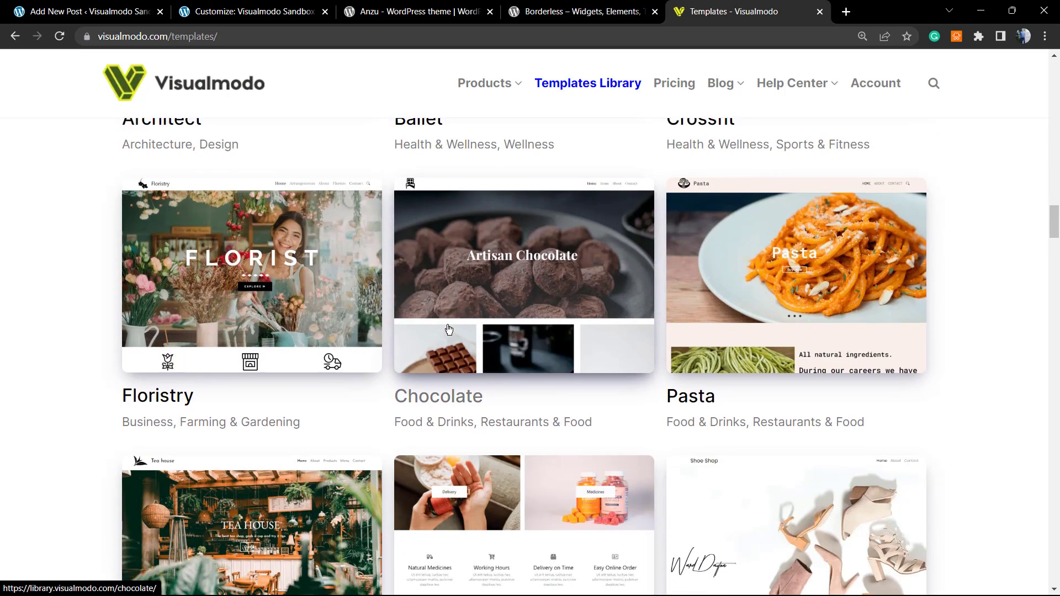
scroll(449, 329, "down", 12)
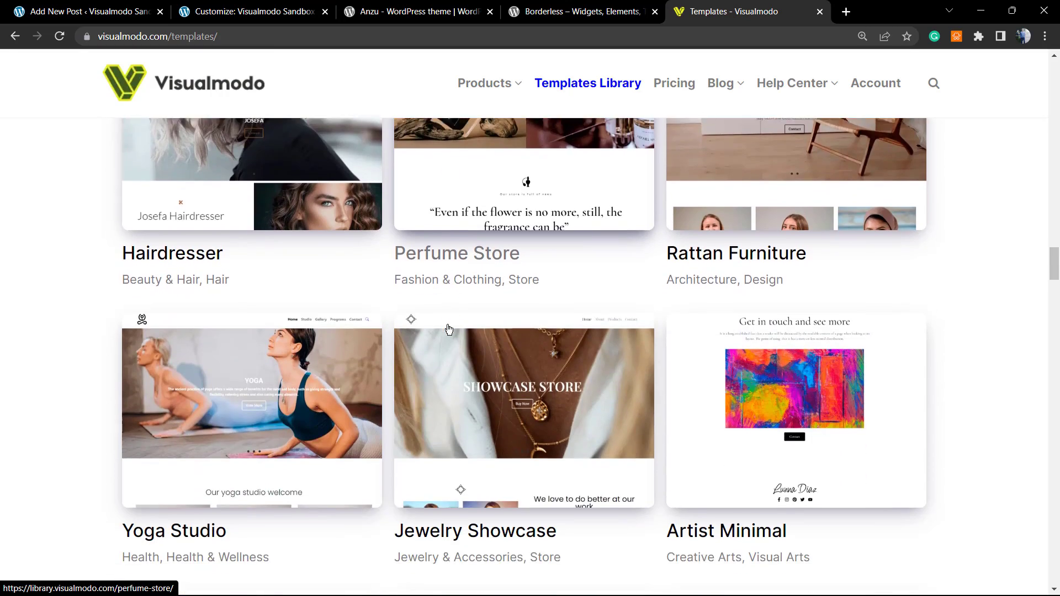
scroll(449, 330, "down", 9)
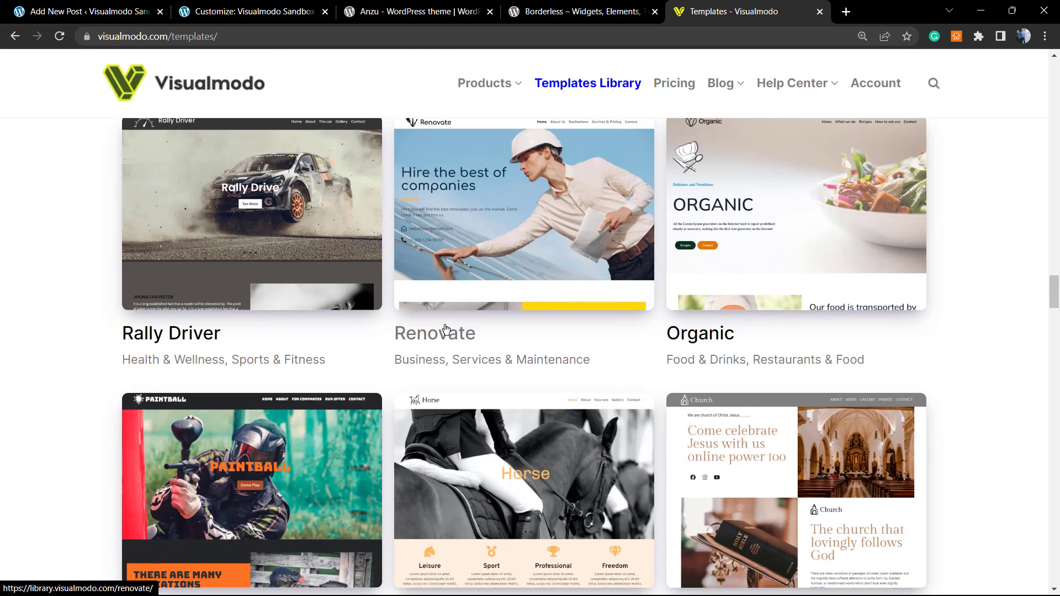
scroll(446, 330, "down", 15)
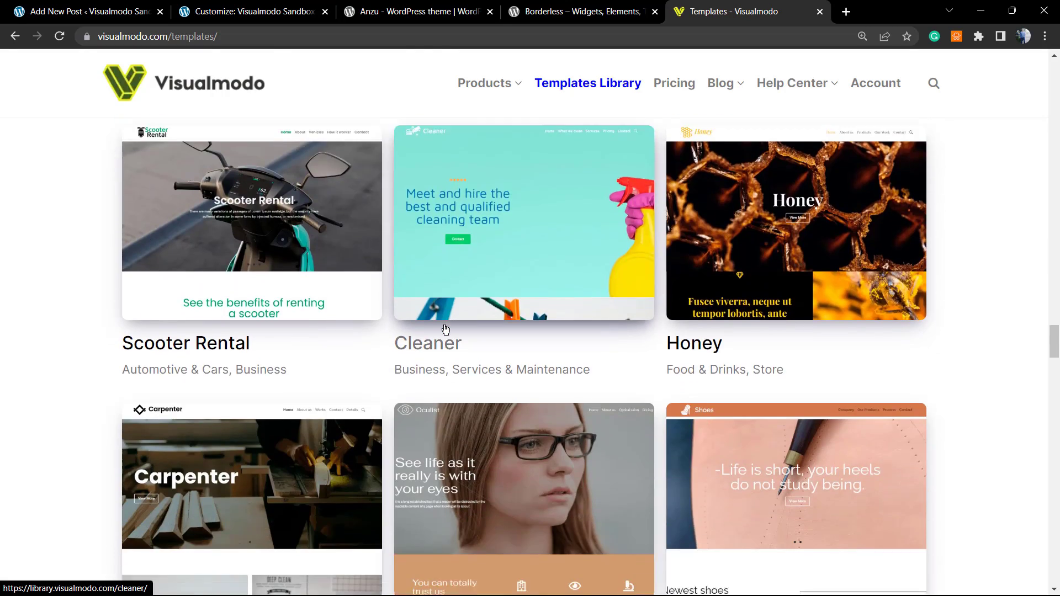
scroll(446, 330, "down", 12)
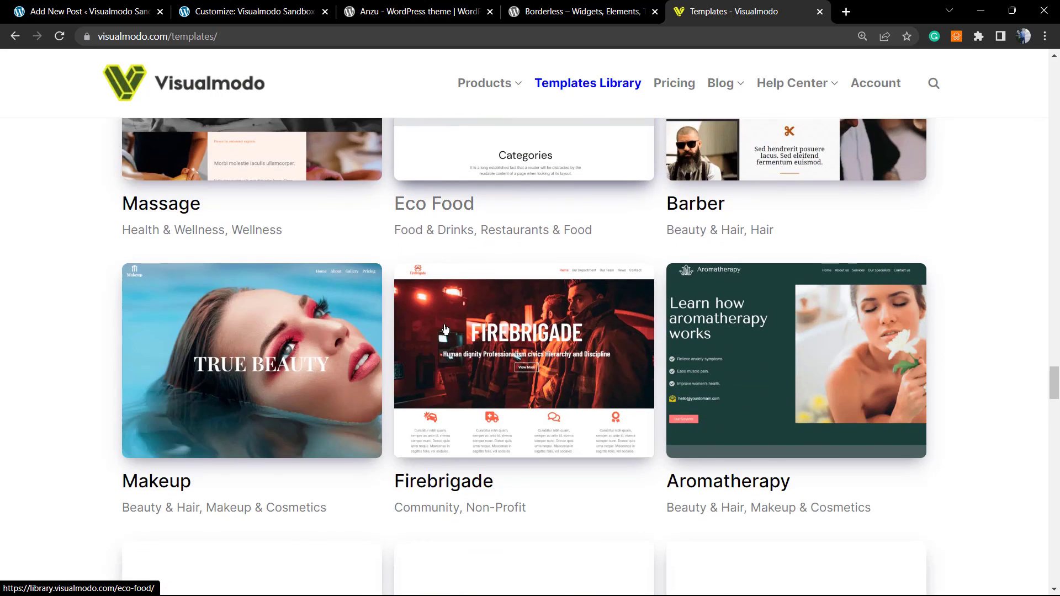